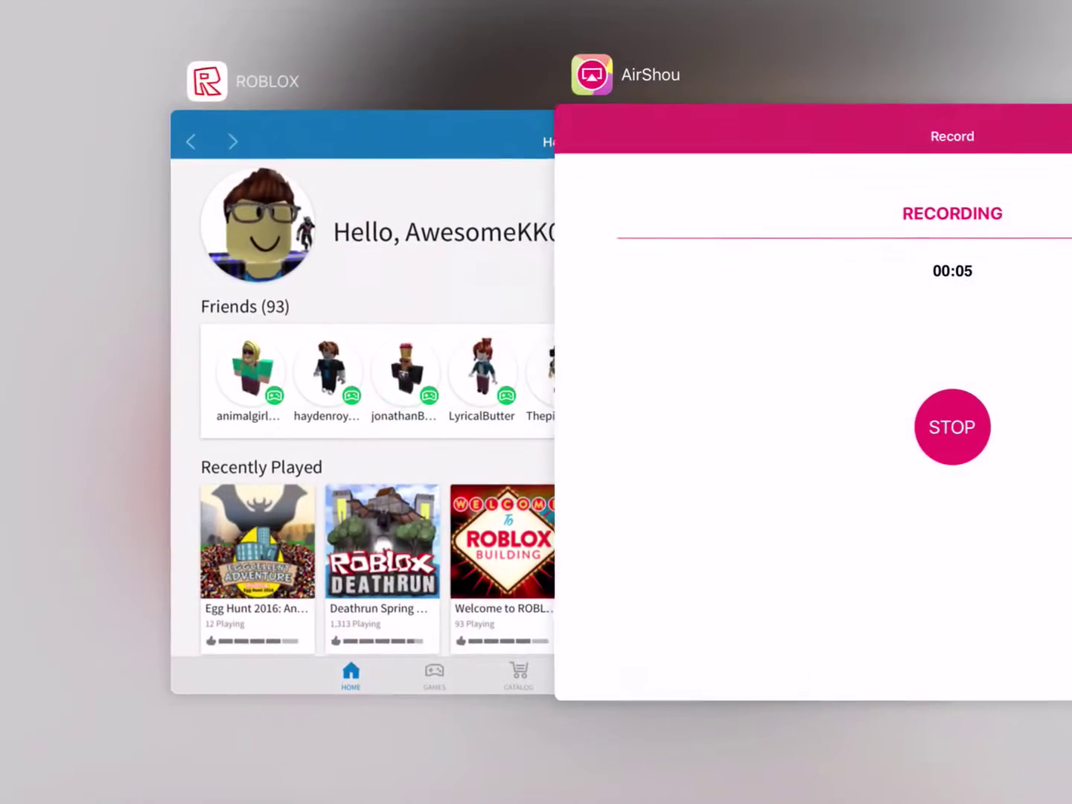
Return to the Roblox app and launch Welcome to ROBLOX Building from Recently Played.
{"action": "left_click", "coordinate": [360, 406]}
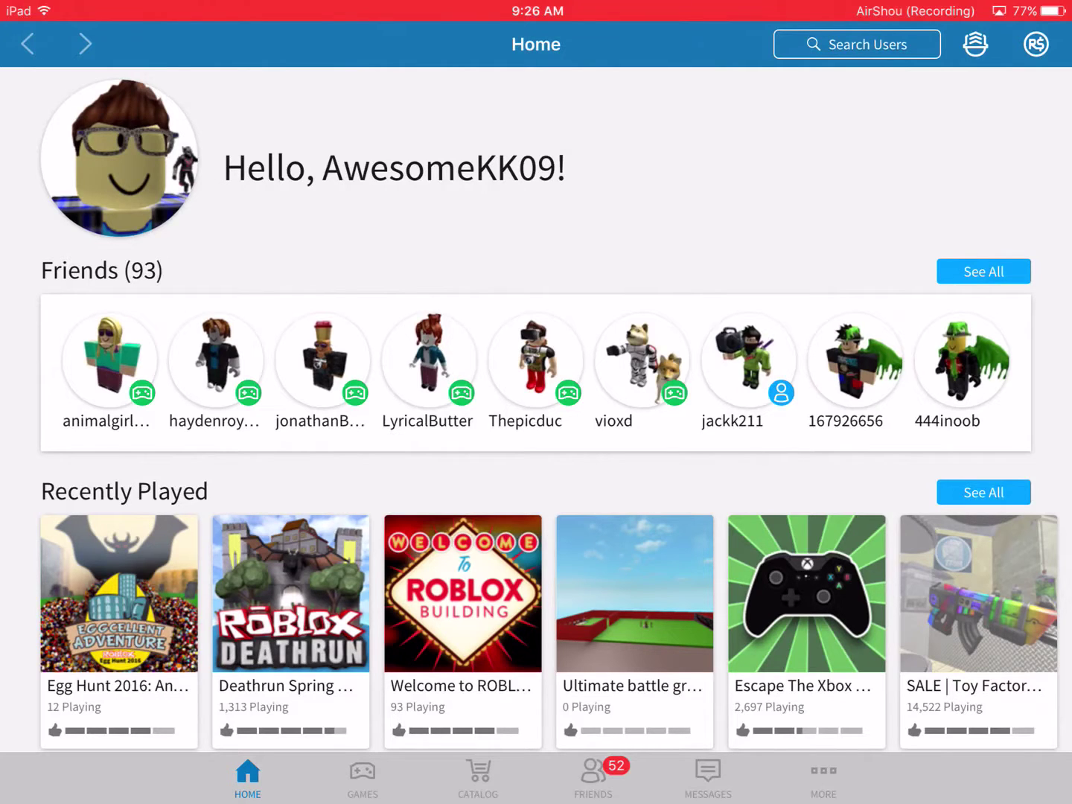
{"action": "scroll", "coordinate": [536, 419], "scroll_direction": "down", "scroll_amount": 5}
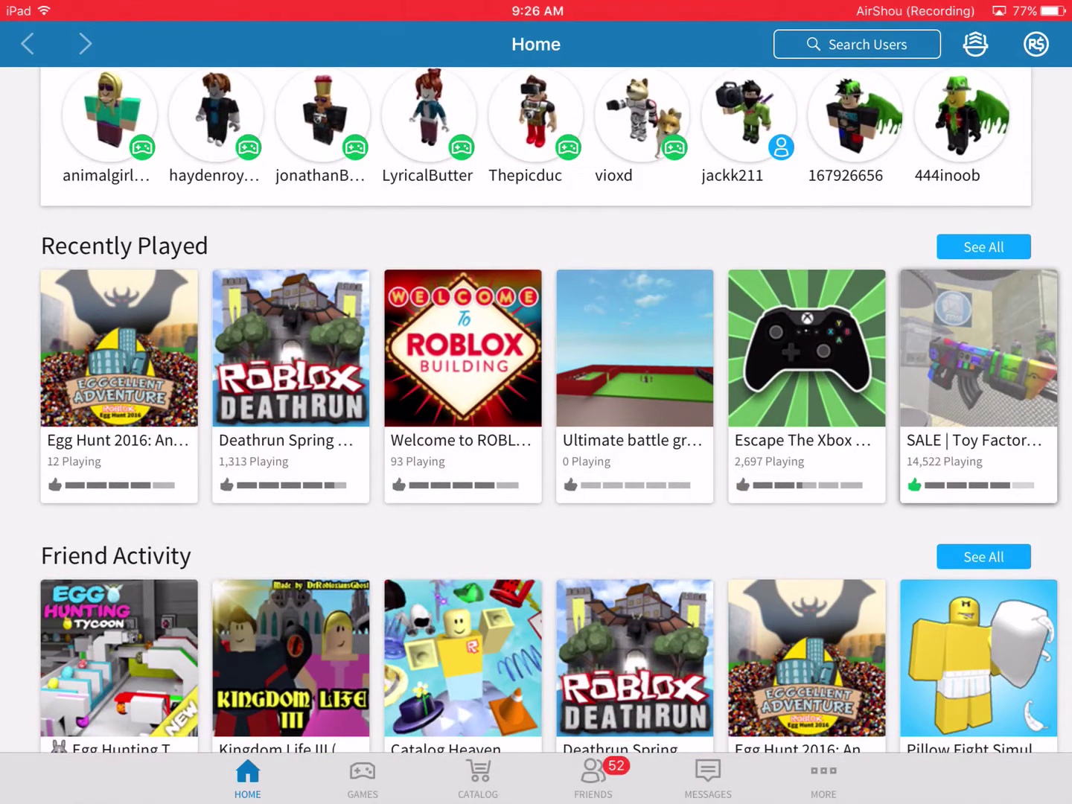
{"action": "scroll", "coordinate": [536, 419], "scroll_direction": "down", "scroll_amount": 3}
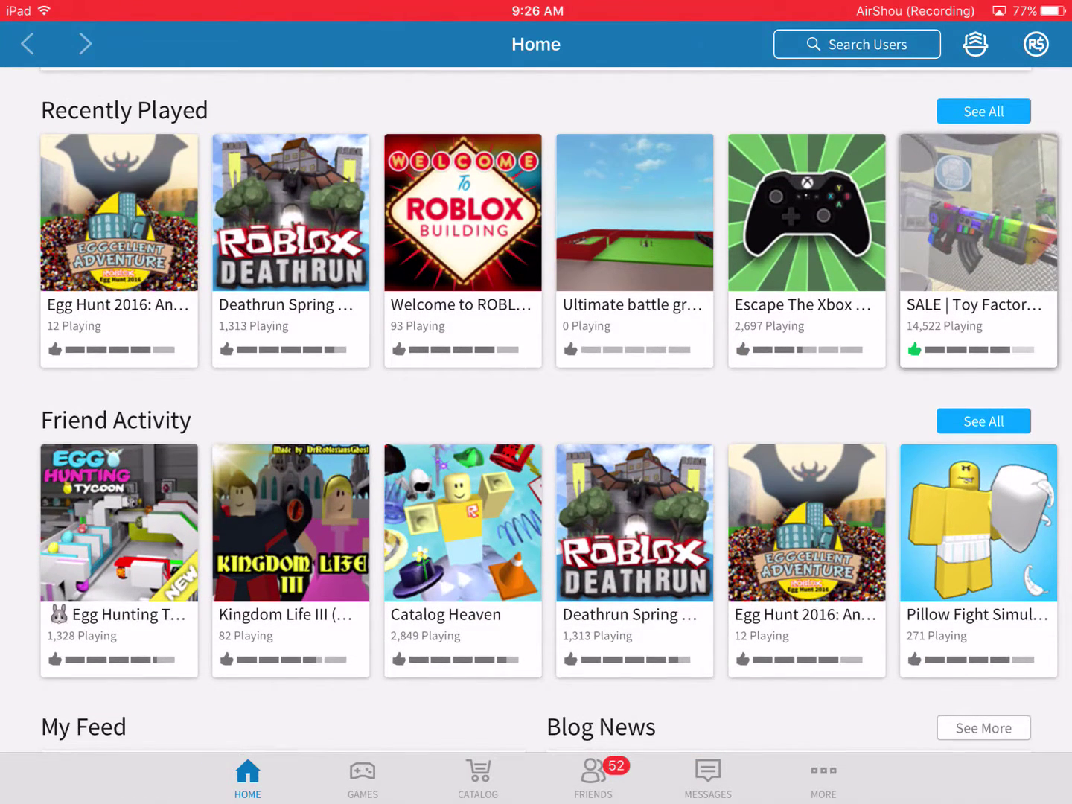
{"action": "scroll", "coordinate": [536, 420], "scroll_direction": "down", "scroll_amount": 3}
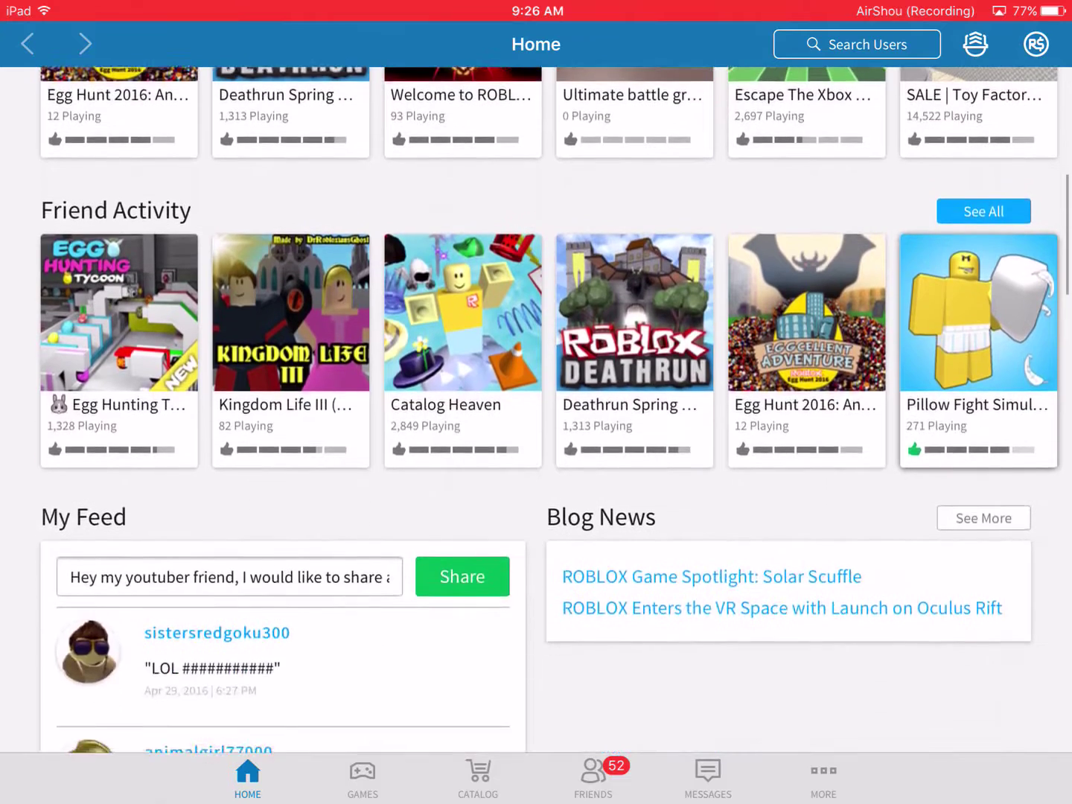
{"action": "scroll", "coordinate": [536, 419], "scroll_direction": "up", "scroll_amount": 4}
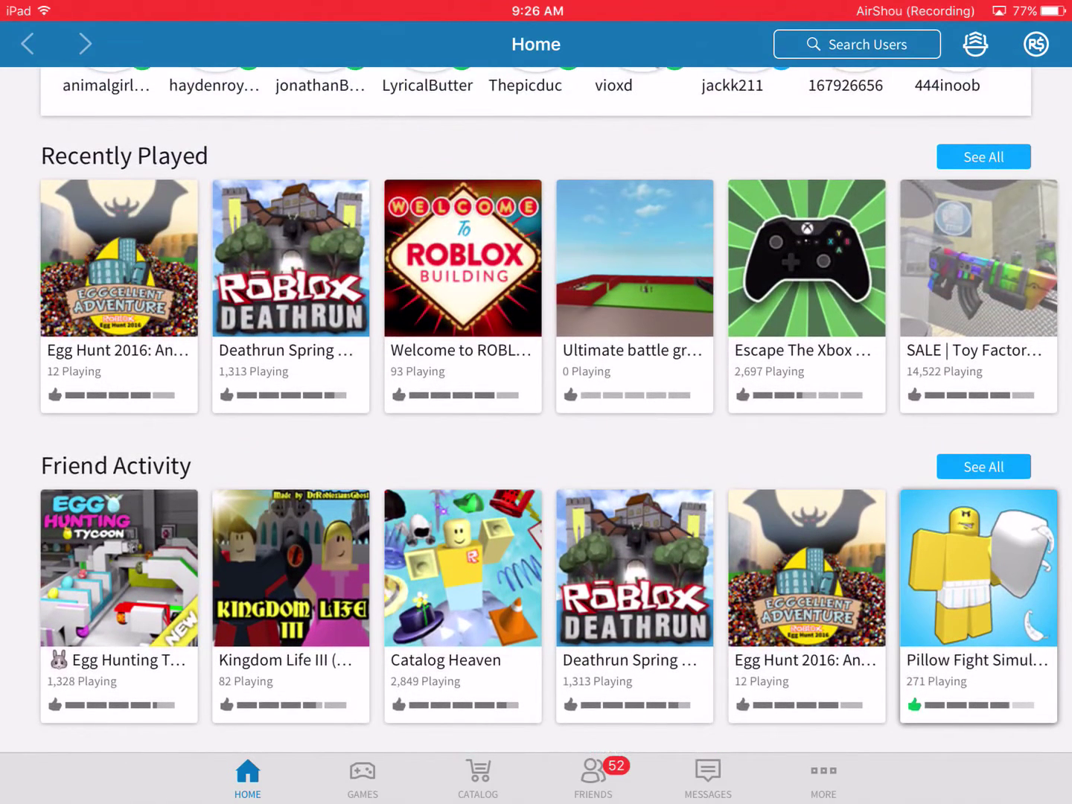
{"action": "left_click", "coordinate": [462, 277]}
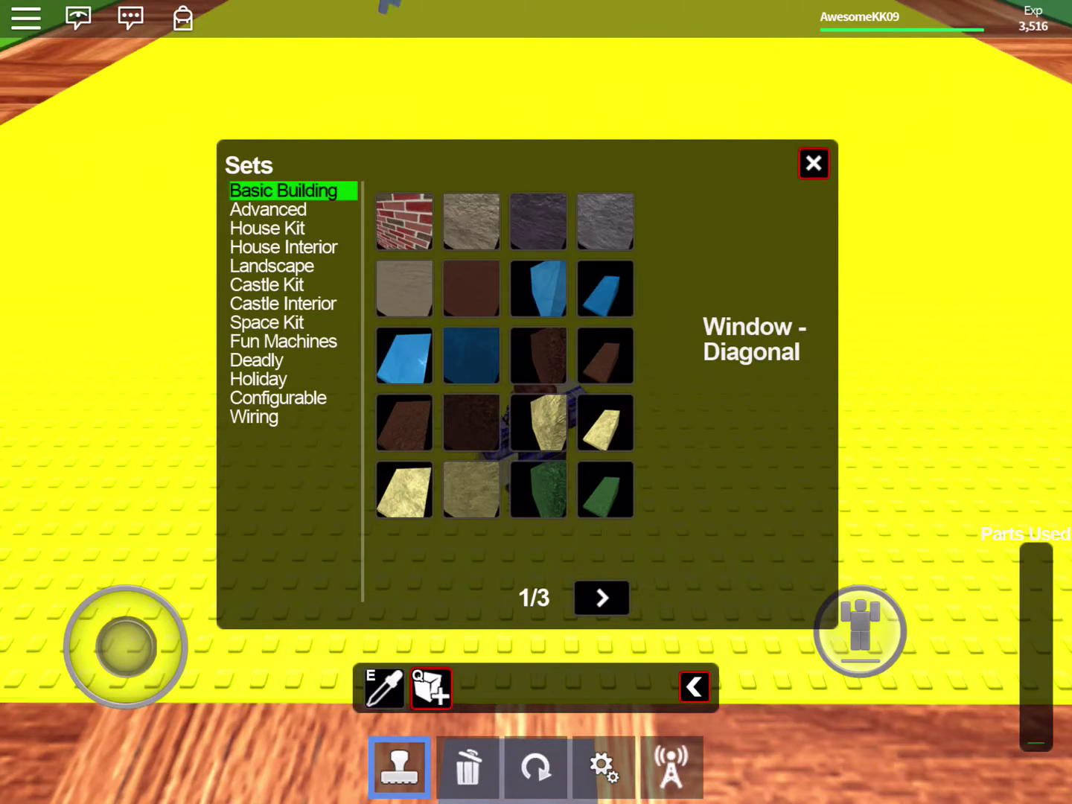
Stamp the red spikes from the Deadly set near the plot edge, then delete them.
{"action": "left_click", "coordinate": [258, 360]}
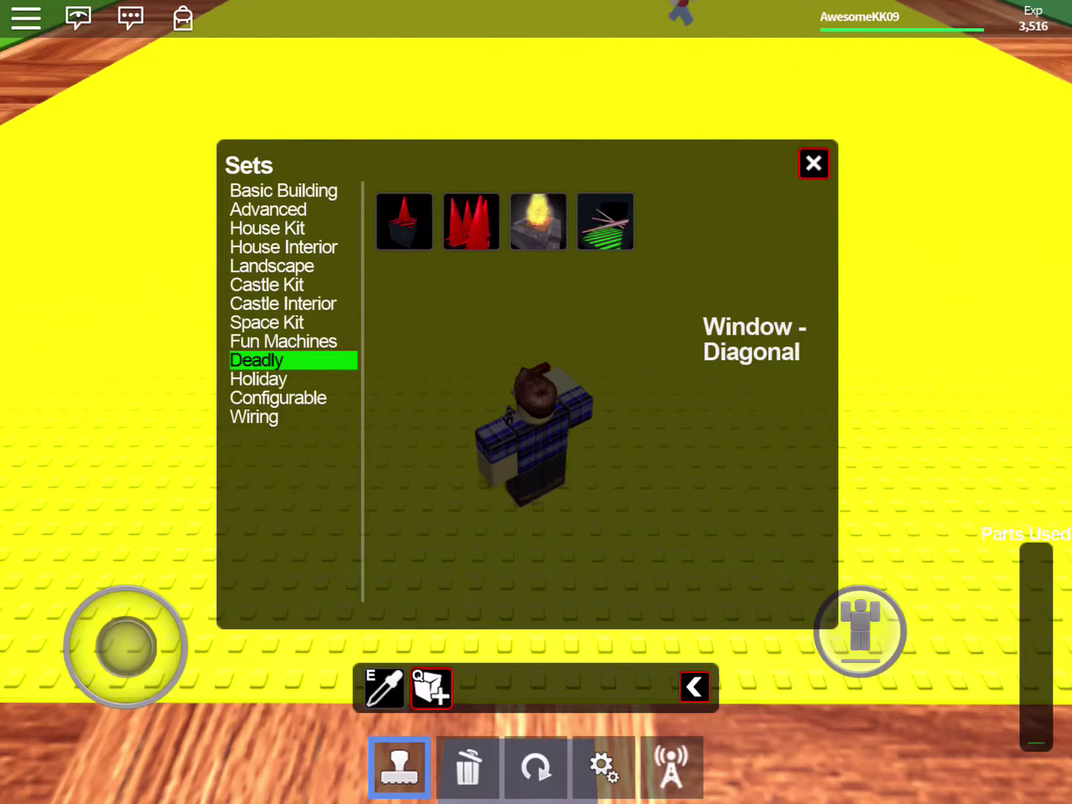
{"action": "left_click", "coordinate": [470, 222]}
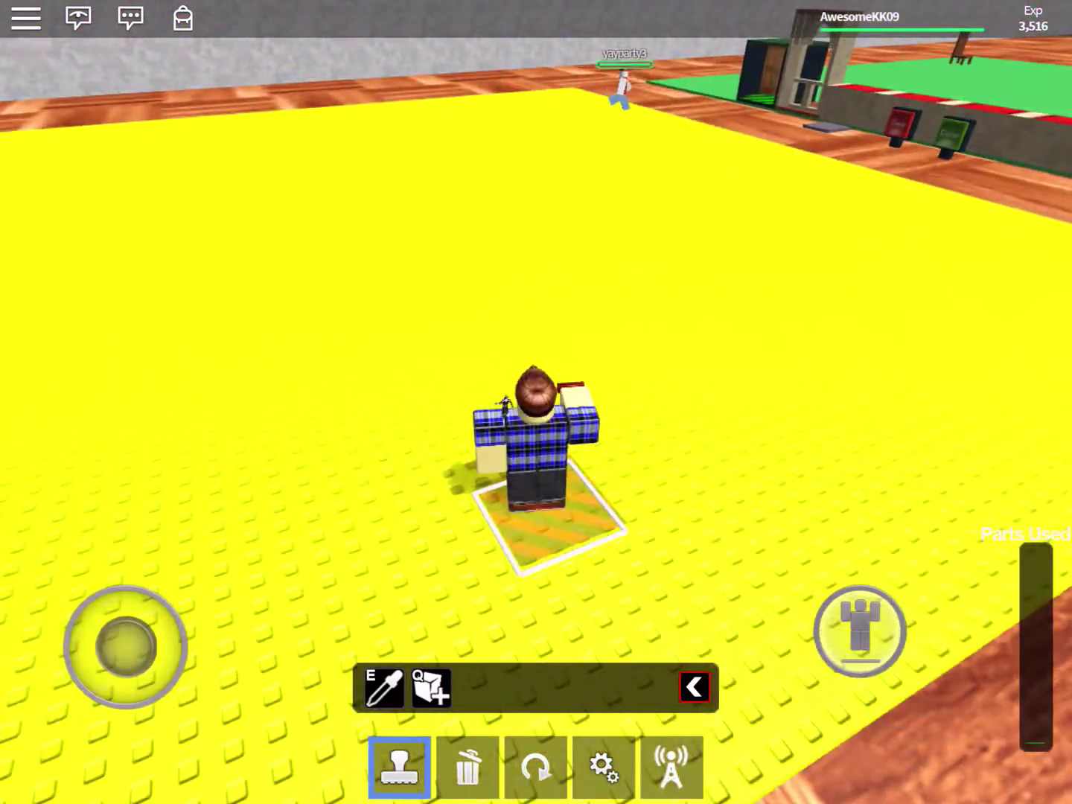
{"action": "left_click", "coordinate": [468, 767]}
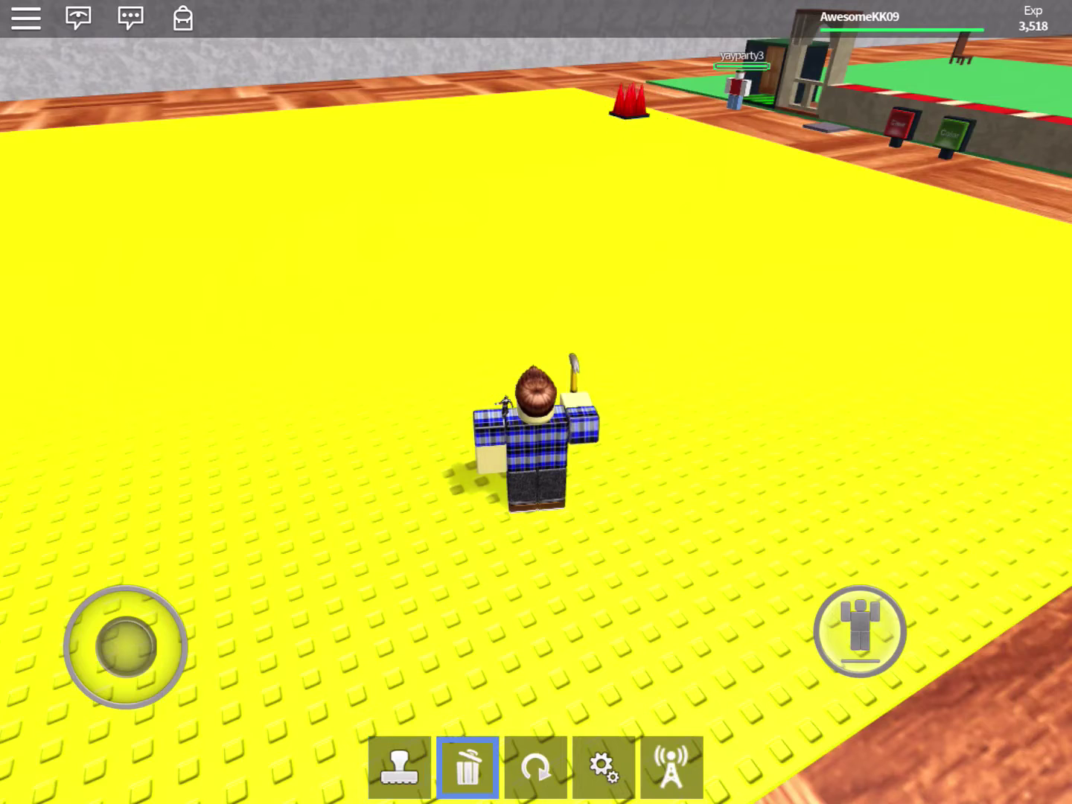
{"action": "left_click", "coordinate": [400, 767]}
{"action": "left_click", "coordinate": [431, 687]}
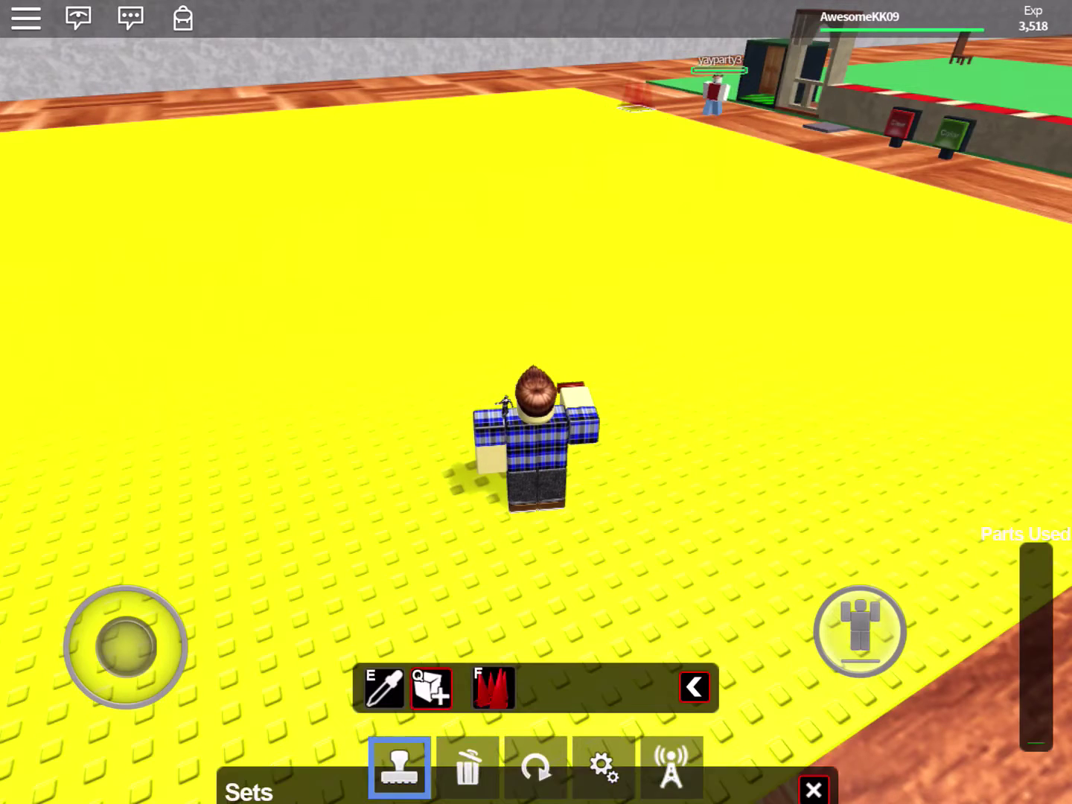
{"action": "left_click", "coordinate": [813, 163]}
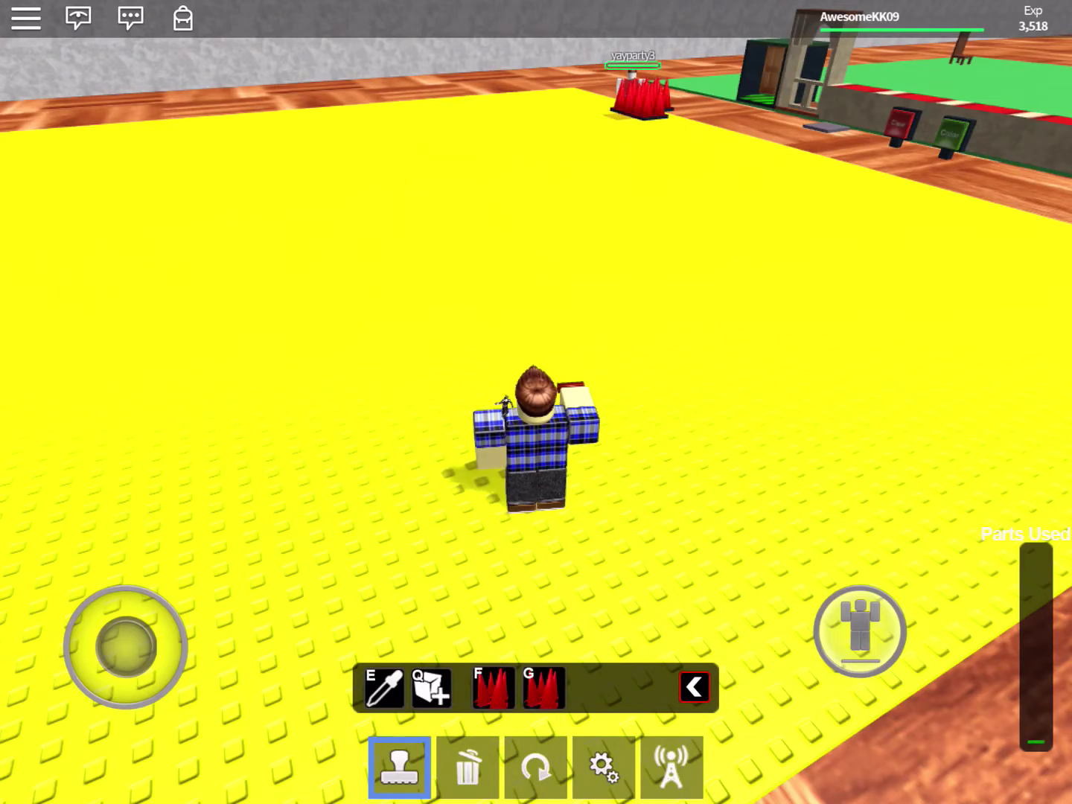
{"action": "left_click", "coordinate": [637, 101]}
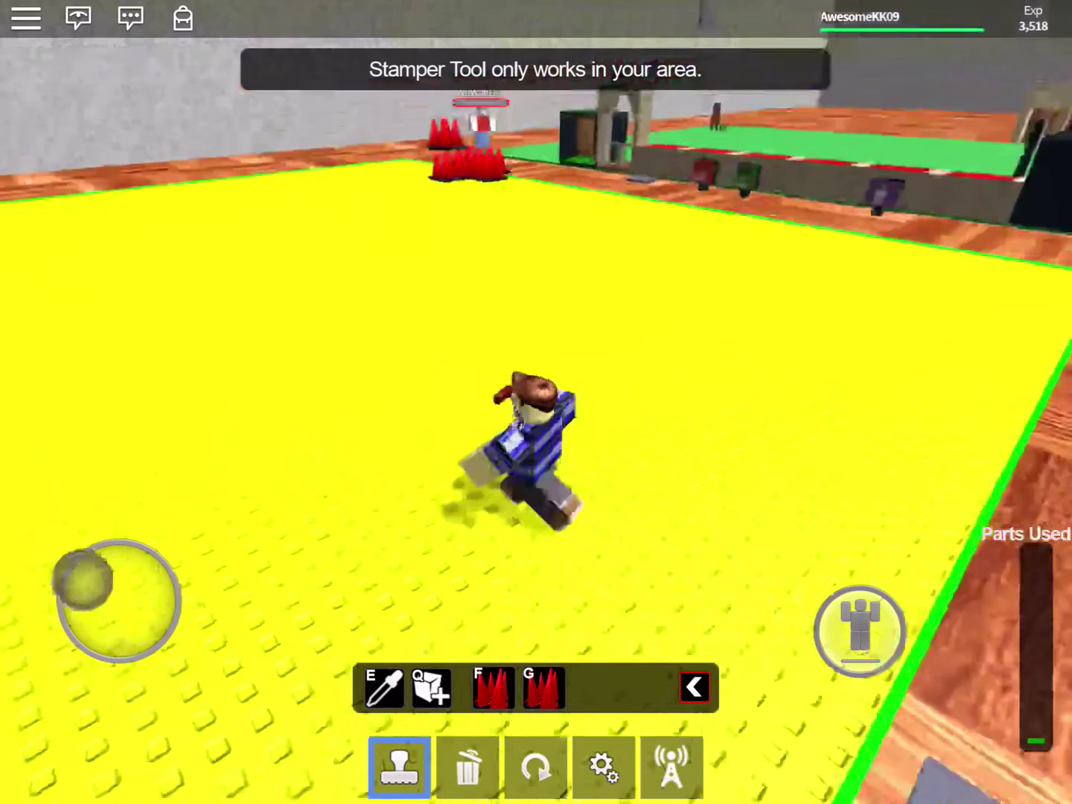
{"action": "left_click_drag", "start_coordinate": [754, 336], "coordinate": [587, 418]}
{"action": "left_click", "coordinate": [467, 767]}
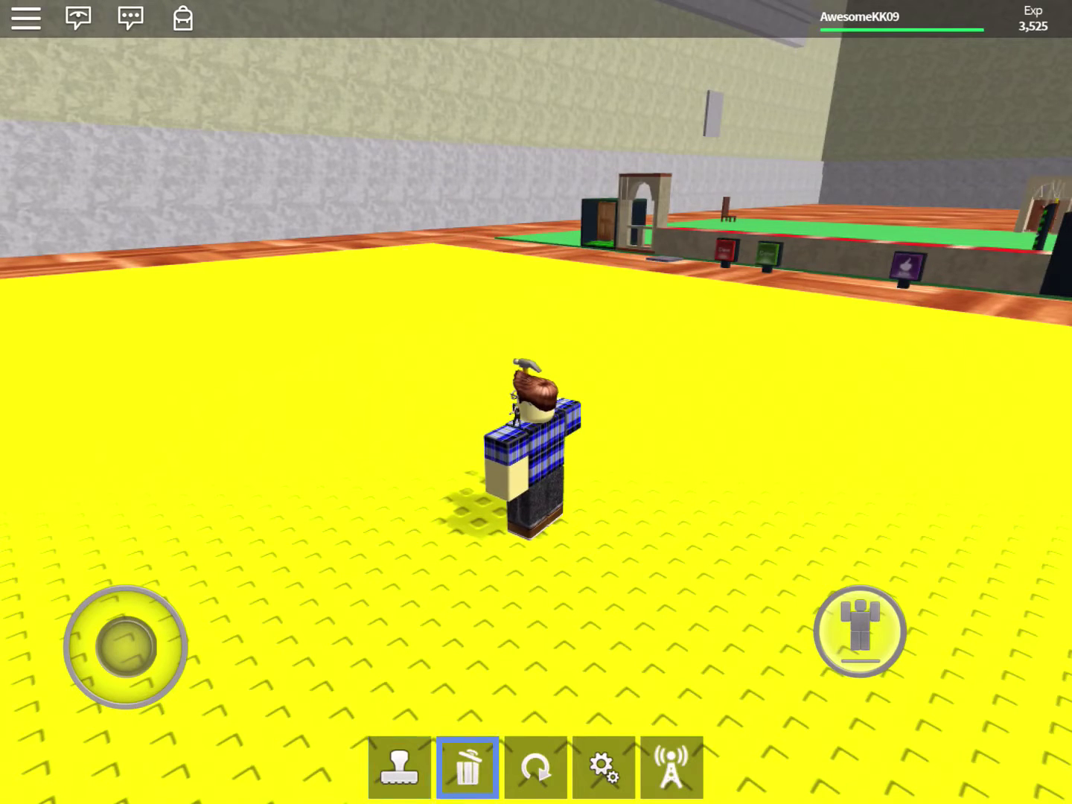
Show the Basic Building set and page through to its last page of parts.
{"action": "left_click", "coordinate": [398, 767]}
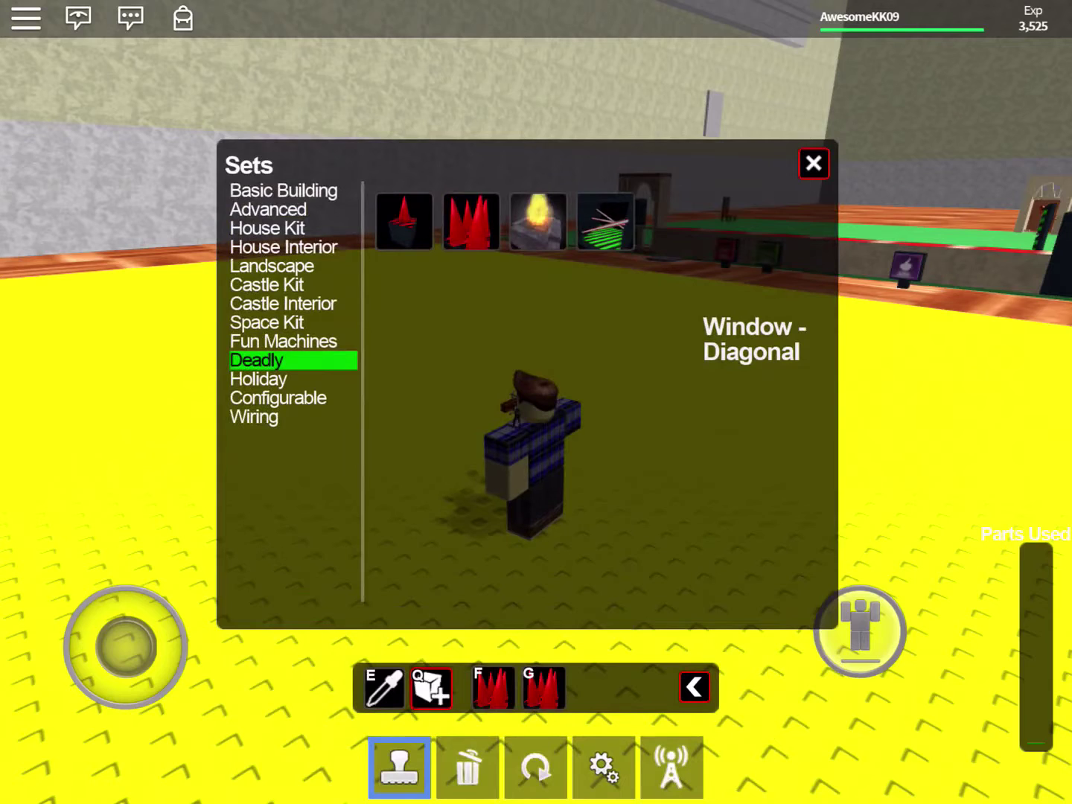
{"action": "left_click", "coordinate": [268, 210]}
{"action": "left_click", "coordinate": [284, 192]}
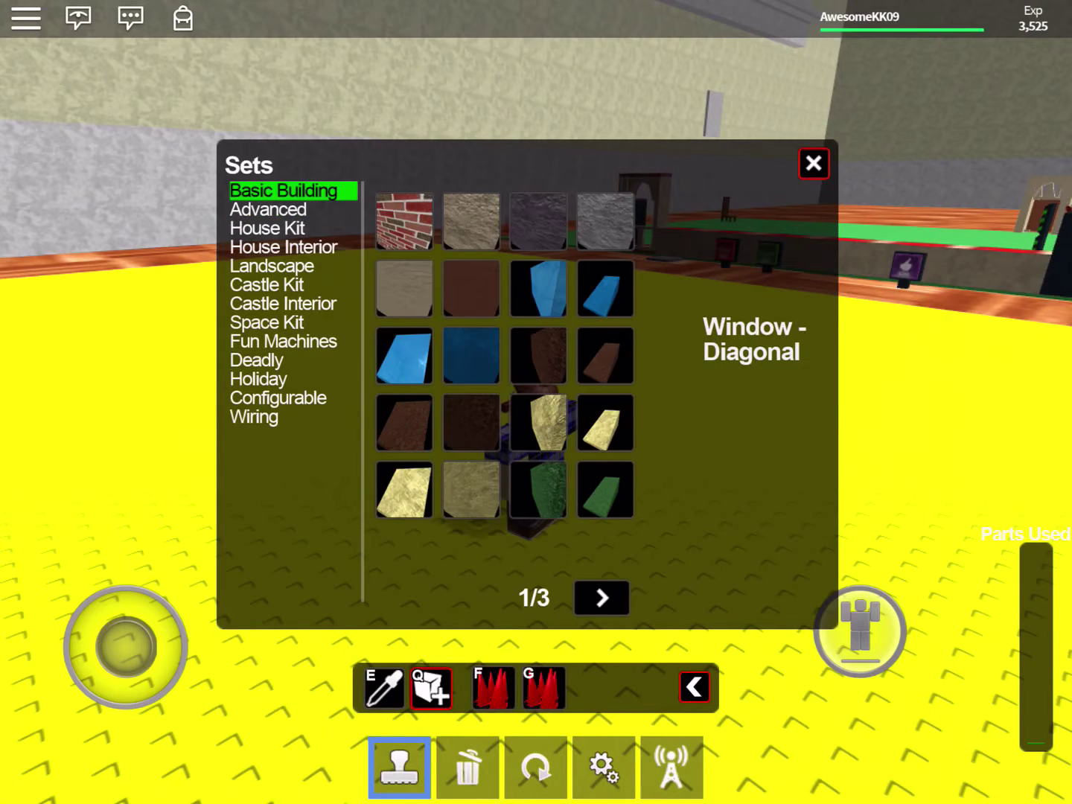
{"action": "left_click", "coordinate": [602, 598]}
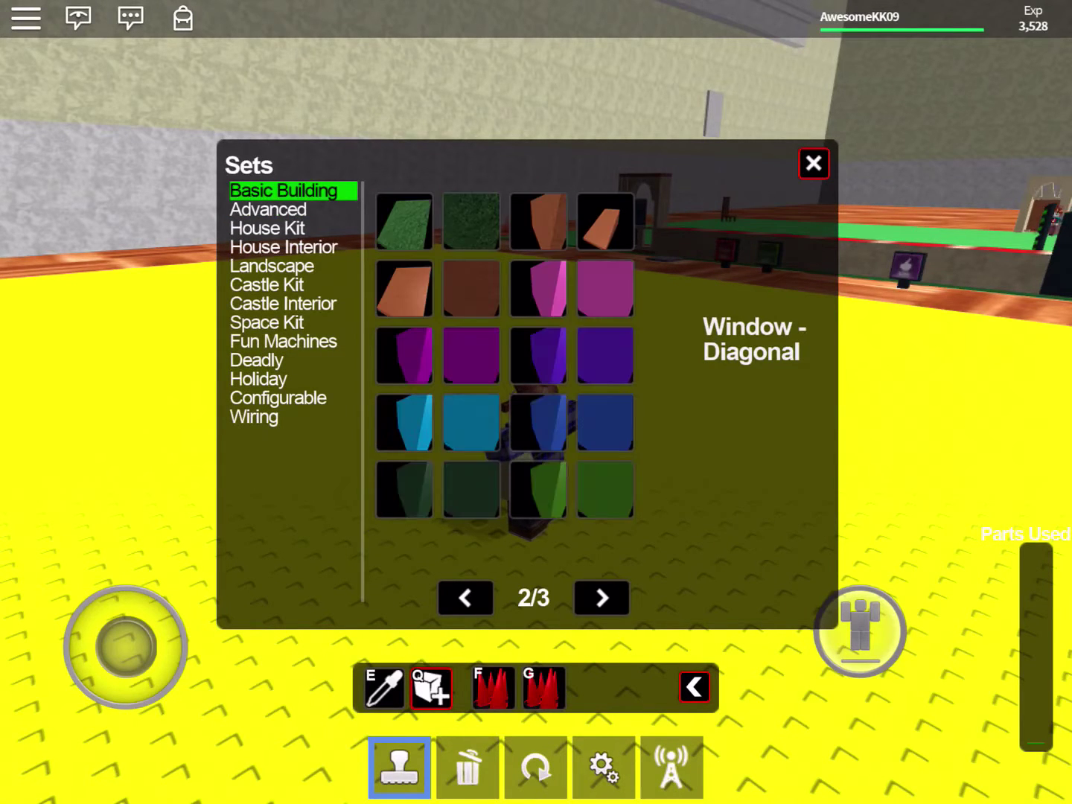
{"action": "left_click", "coordinate": [603, 597]}
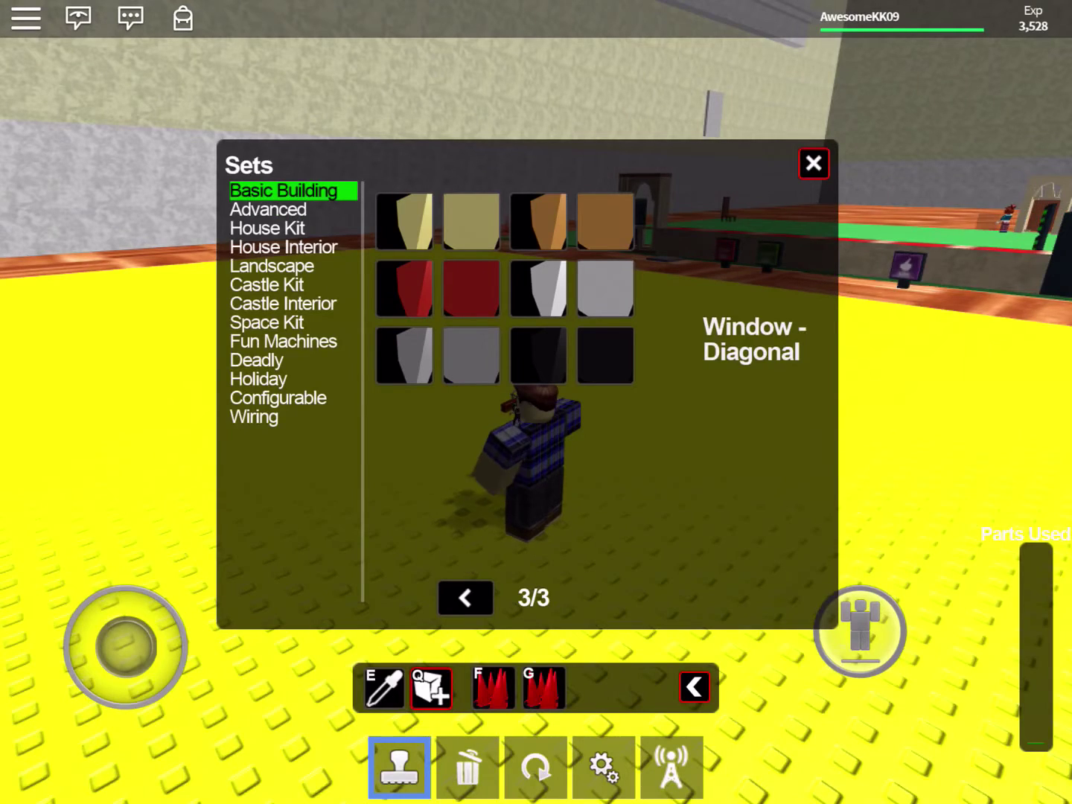
{"action": "left_click", "coordinate": [605, 355]}
{"action": "left_click_drag", "start_coordinate": [755, 335], "coordinate": [503, 335]}
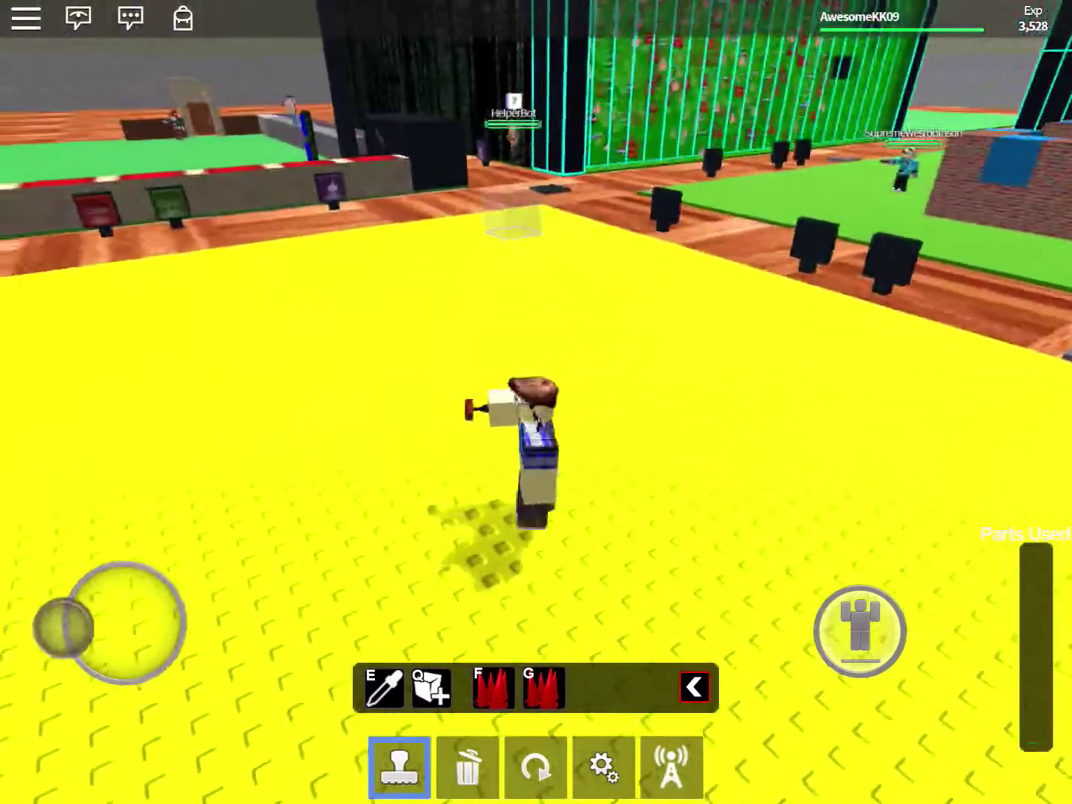
{"action": "left_click_drag", "start_coordinate": [754, 335], "coordinate": [536, 378]}
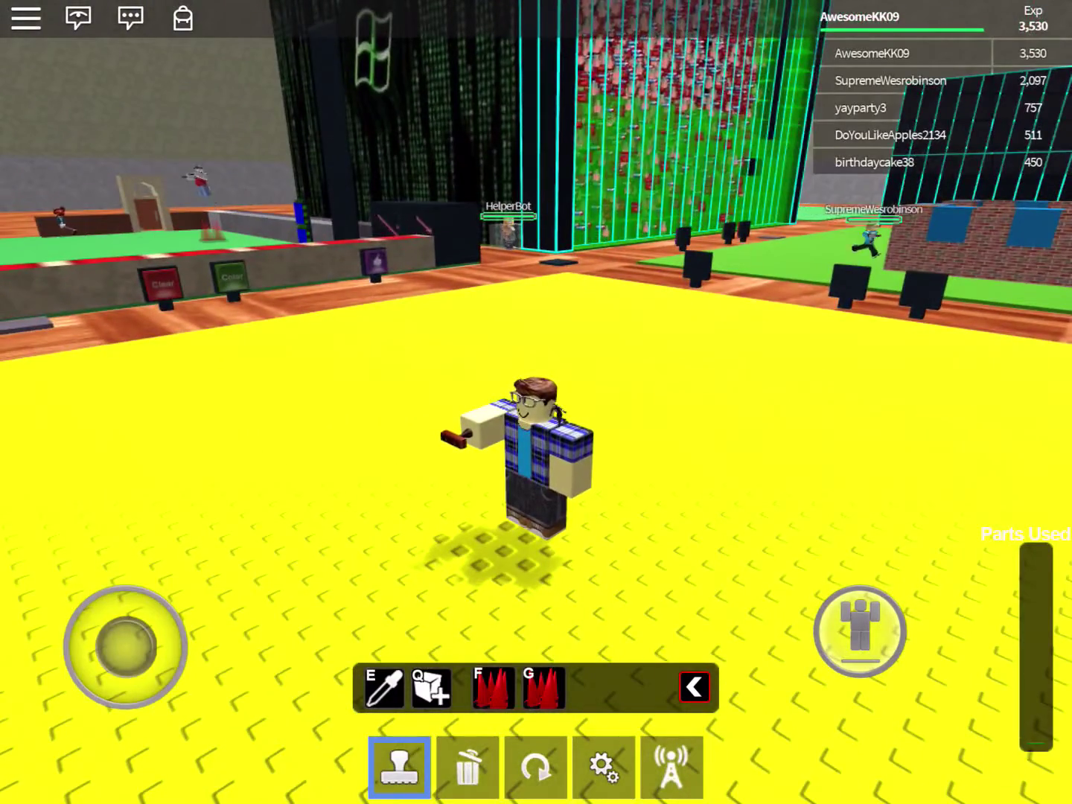
Choose the white block and stamp it out into a long white wall row.
{"action": "left_click", "coordinate": [399, 766]}
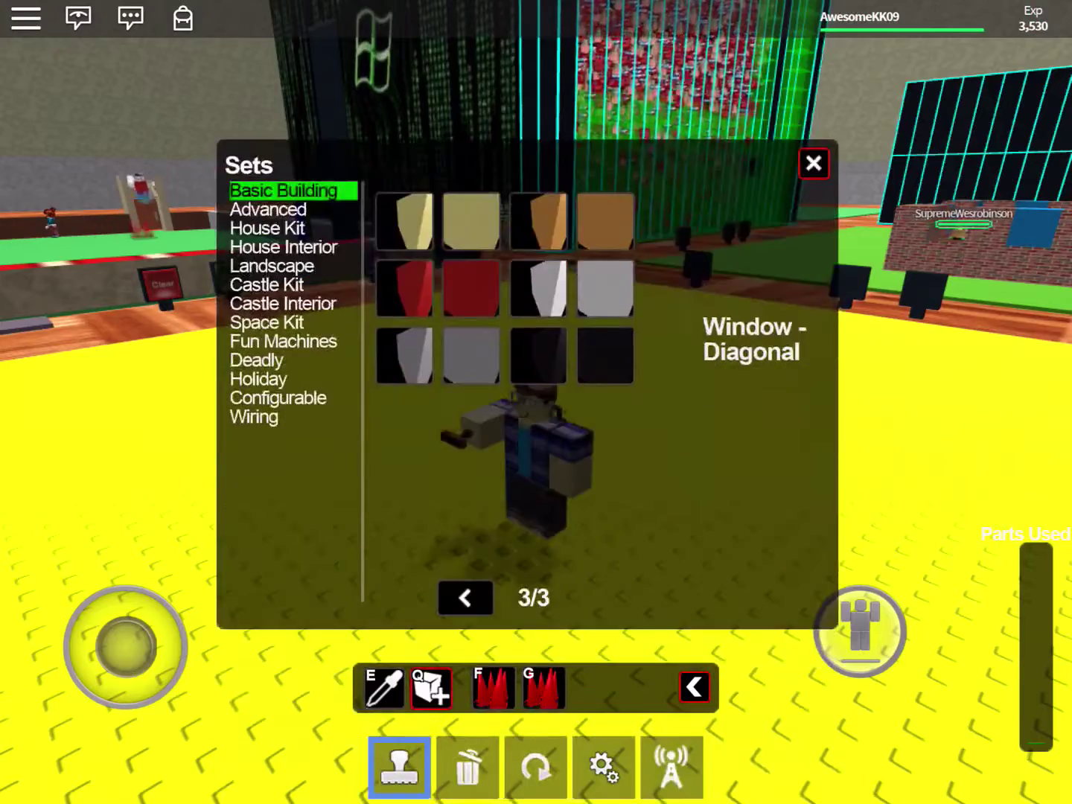
{"action": "left_click", "coordinate": [814, 163]}
{"action": "mouse_move", "coordinate": [126, 644]}
{"action": "left_mouse_down"}
{"action": "mouse_move", "coordinate": [76, 649]}
{"action": "mouse_move", "coordinate": [126, 640]}
{"action": "left_mouse_up"}
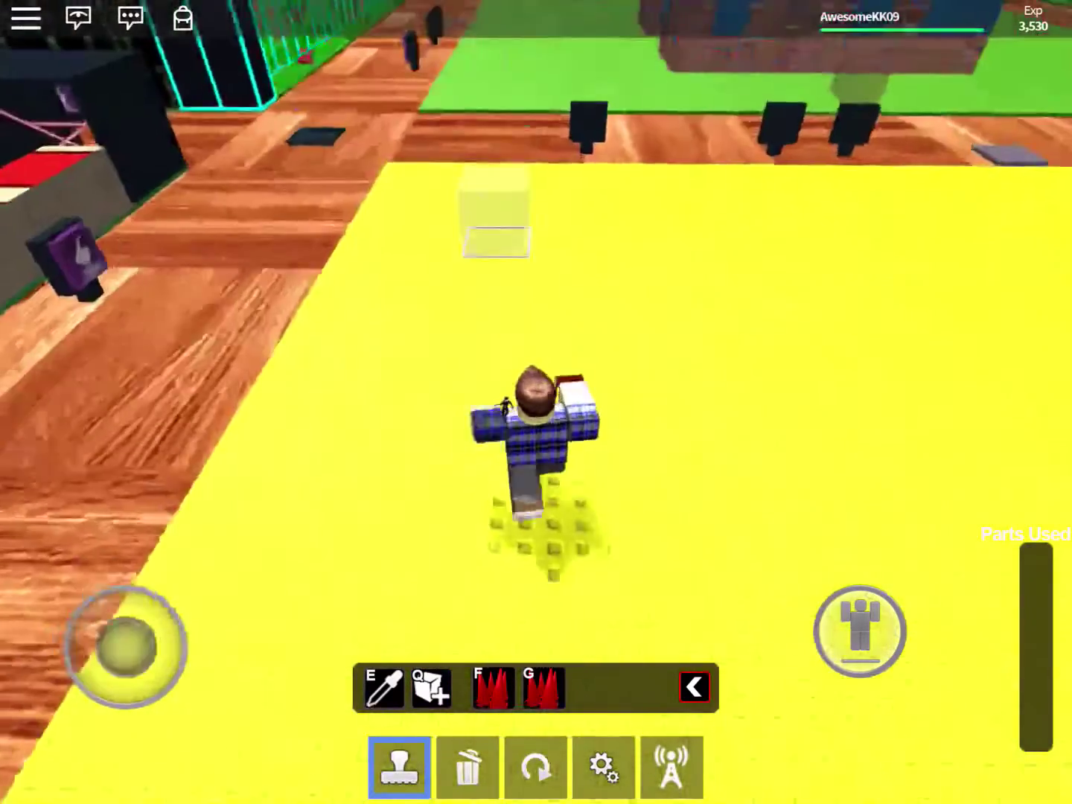
{"action": "left_click", "coordinate": [494, 214]}
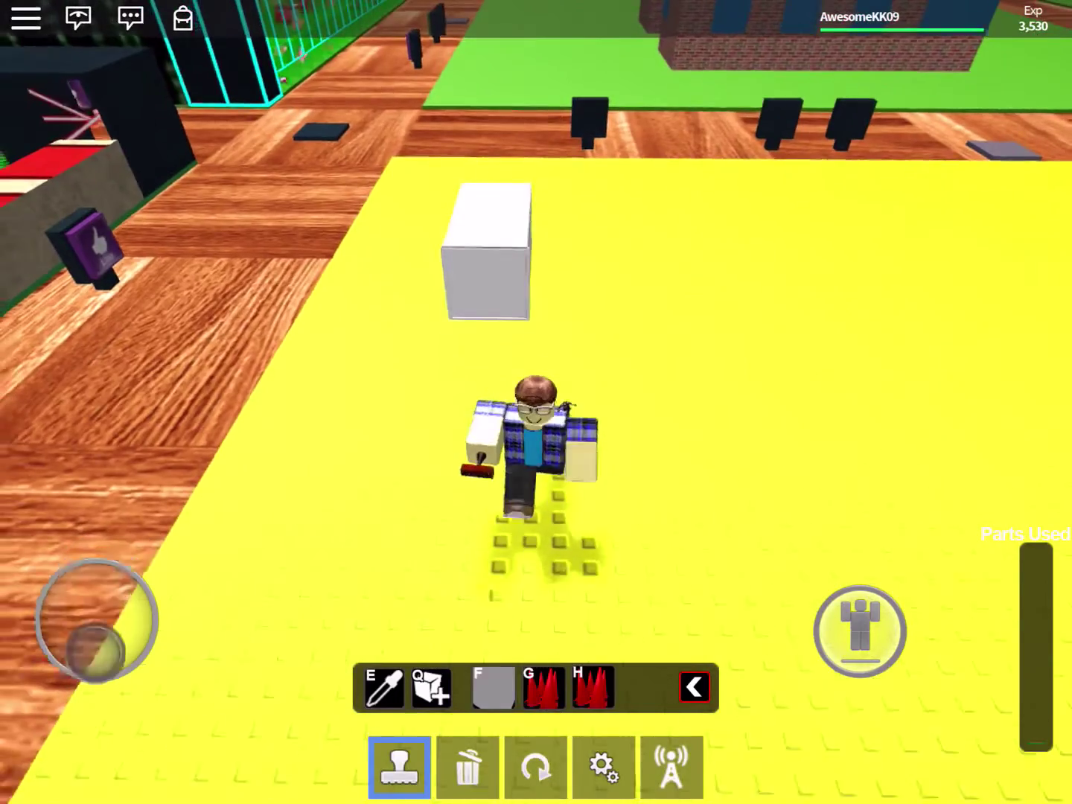
{"action": "left_click_drag", "start_coordinate": [92, 649], "coordinate": [125, 645]}
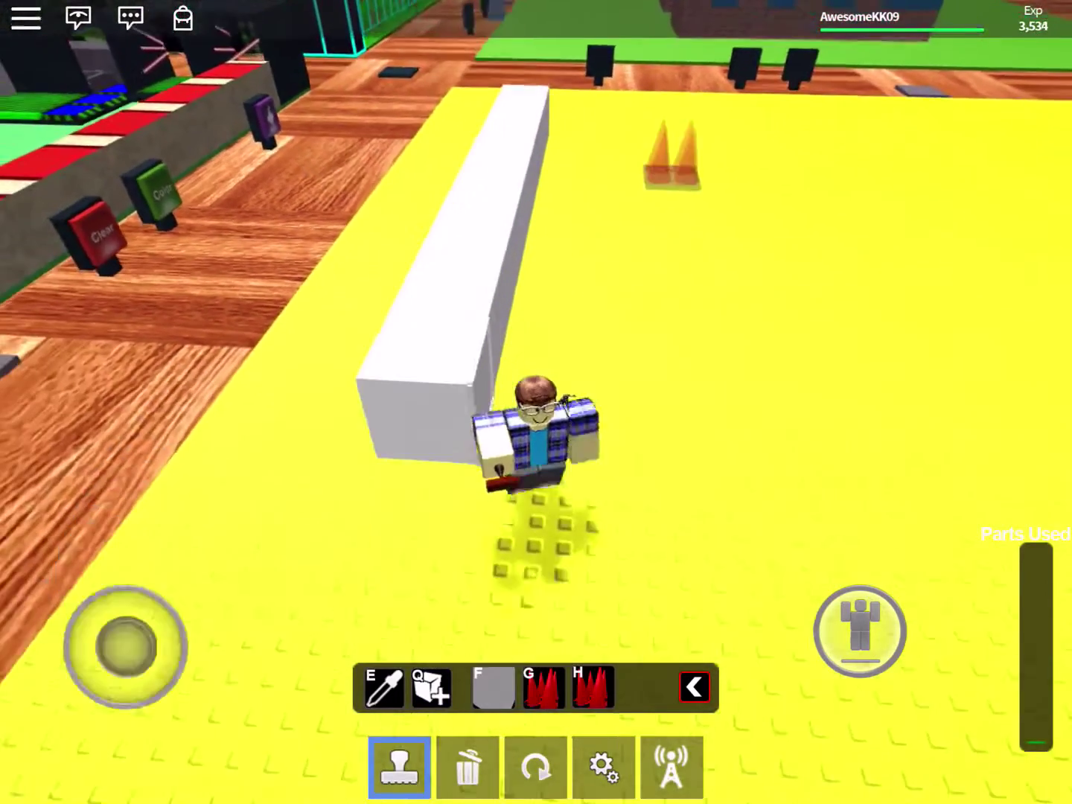
{"action": "left_click_drag", "start_coordinate": [670, 335], "coordinate": [503, 335]}
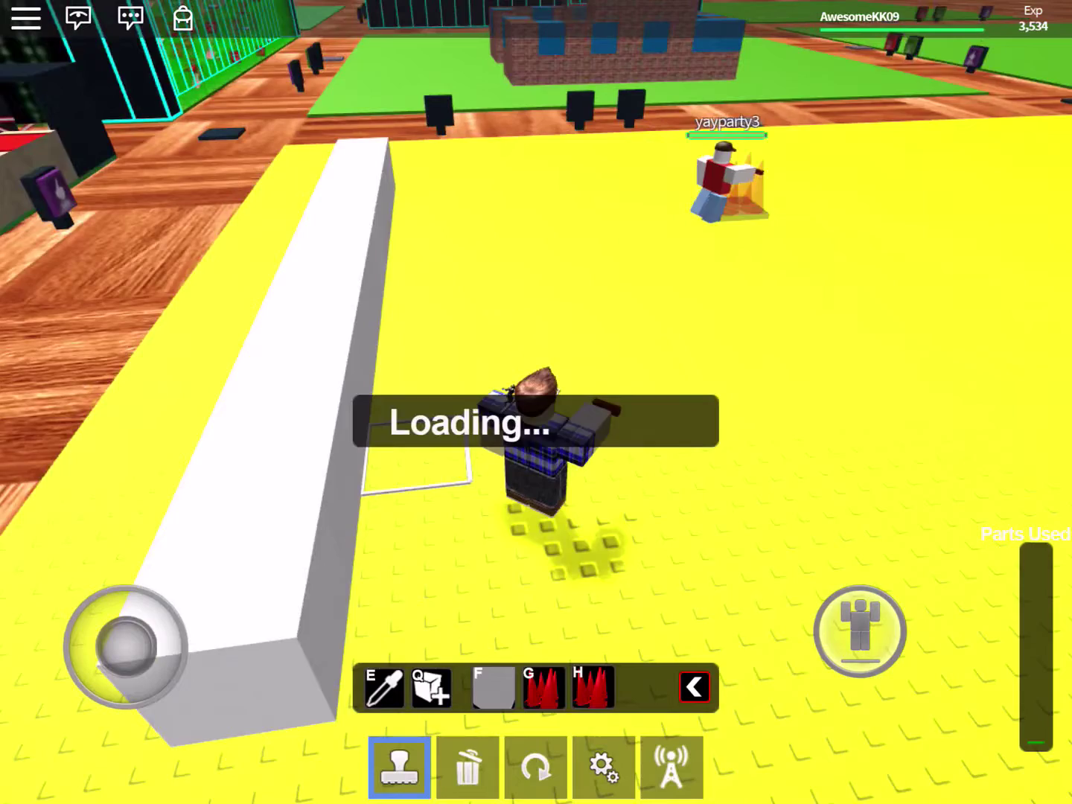
{"action": "left_click_drag", "start_coordinate": [670, 335], "coordinate": [545, 335]}
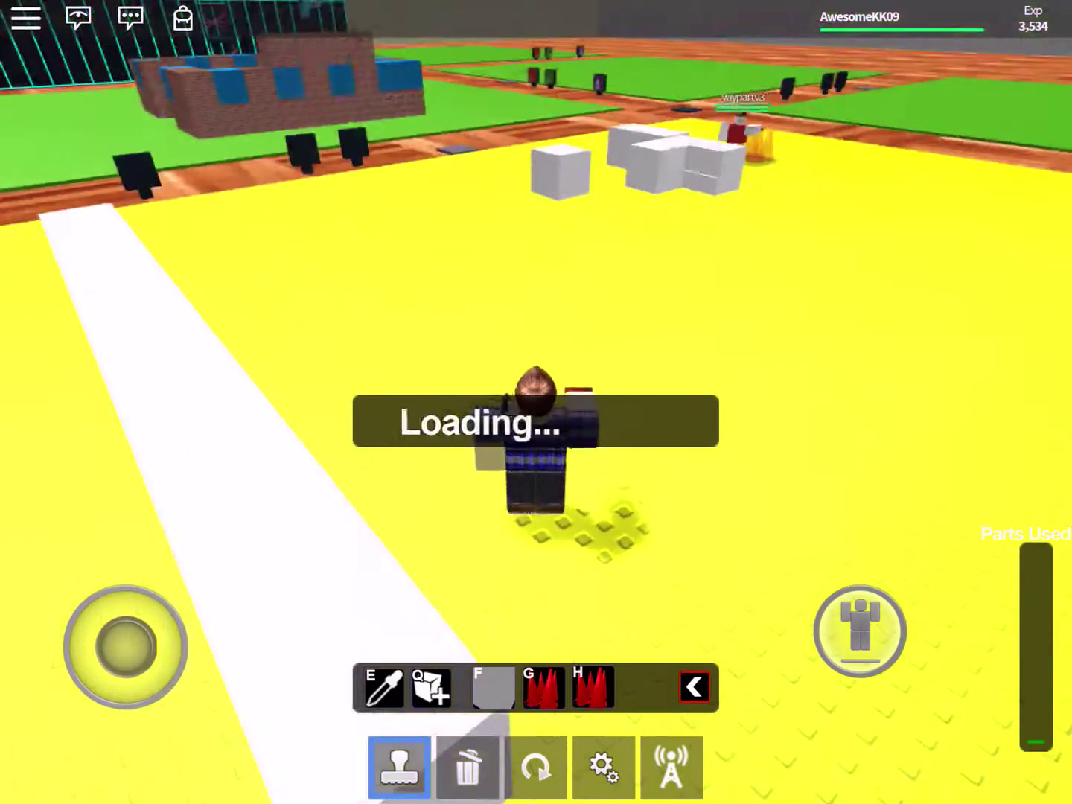
{"action": "left_click_drag", "start_coordinate": [126, 646], "coordinate": [159, 637]}
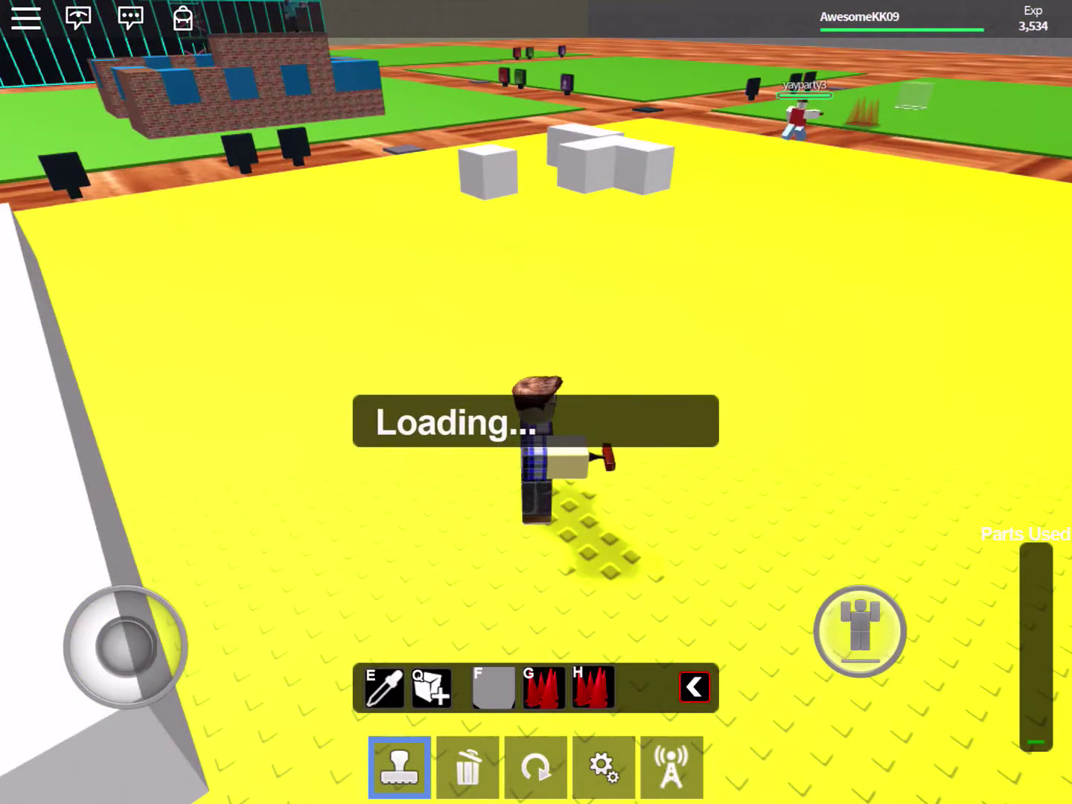
Delete two stray white blocks from the plot.
{"action": "left_click", "coordinate": [468, 768]}
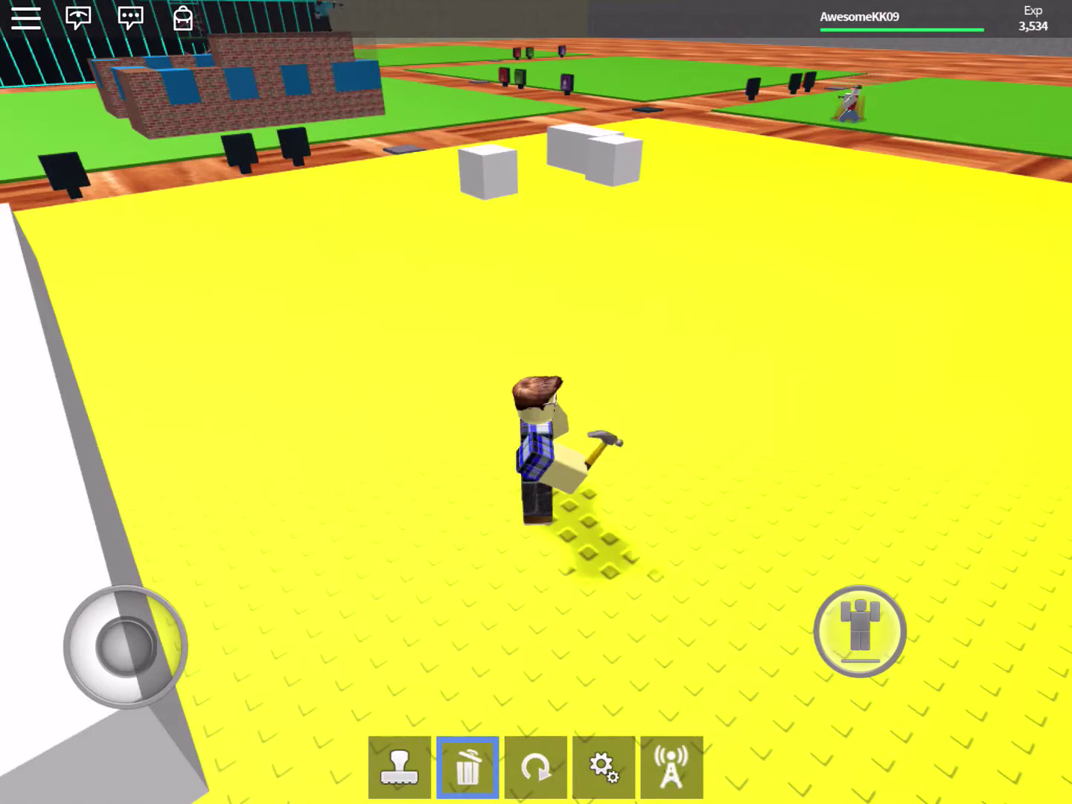
{"action": "left_click", "coordinate": [487, 172]}
{"action": "left_click", "coordinate": [614, 160]}
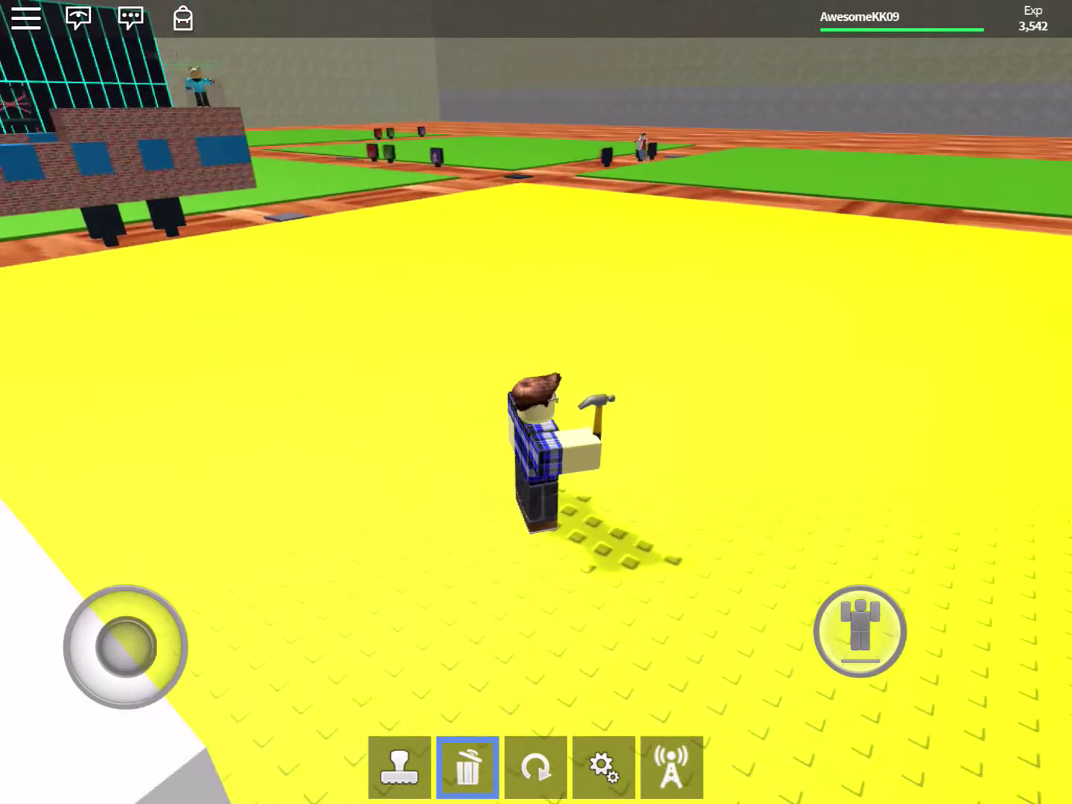
Stamp a series of long white wall blocks along the plot edge.
{"action": "left_click", "coordinate": [399, 768]}
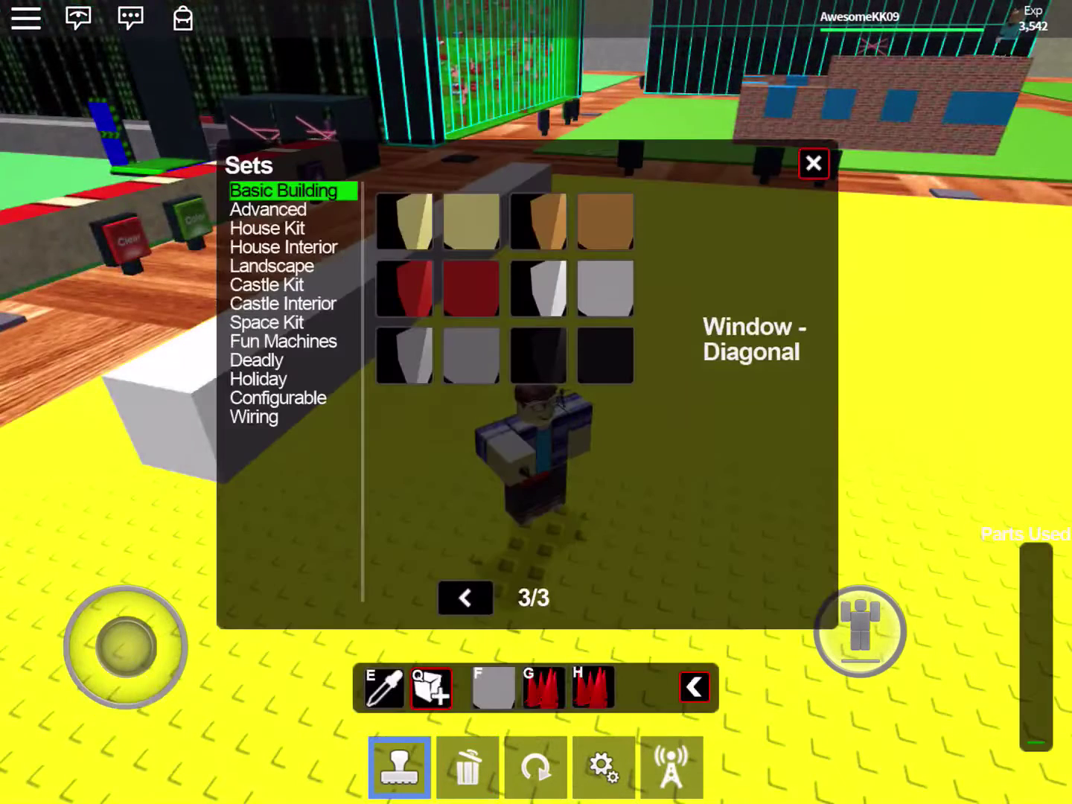
{"action": "left_click_drag", "start_coordinate": [586, 419], "coordinate": [687, 419]}
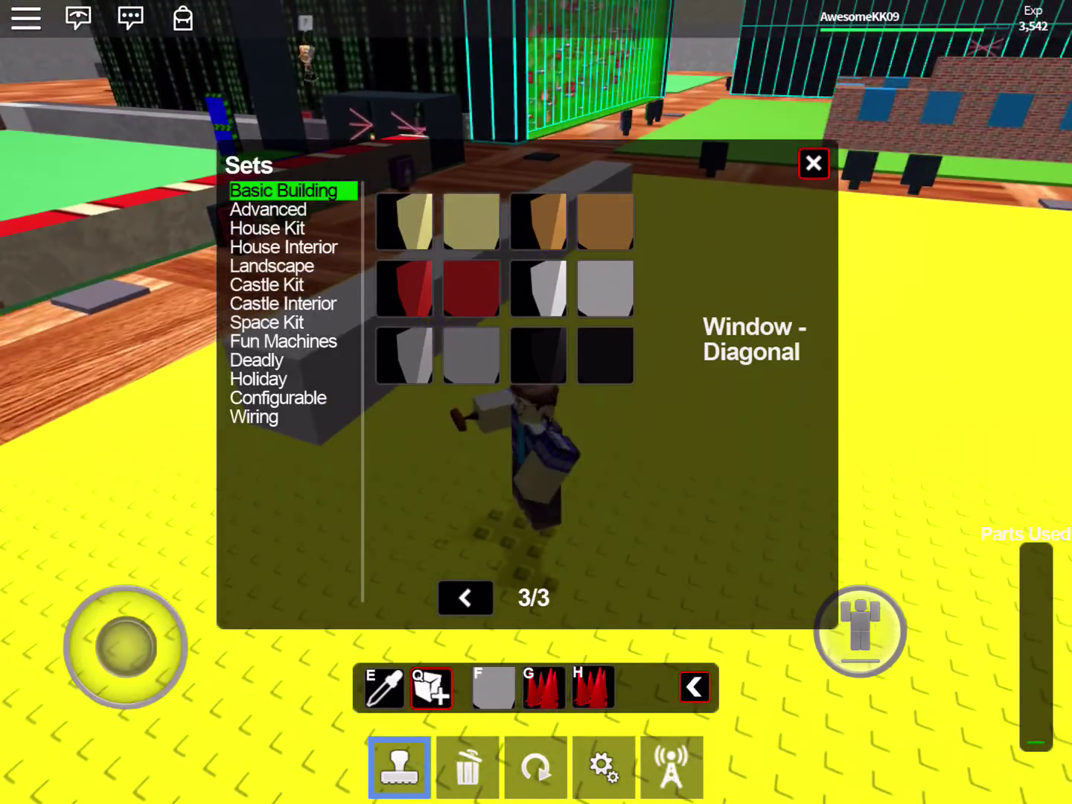
{"action": "left_click", "coordinate": [605, 289]}
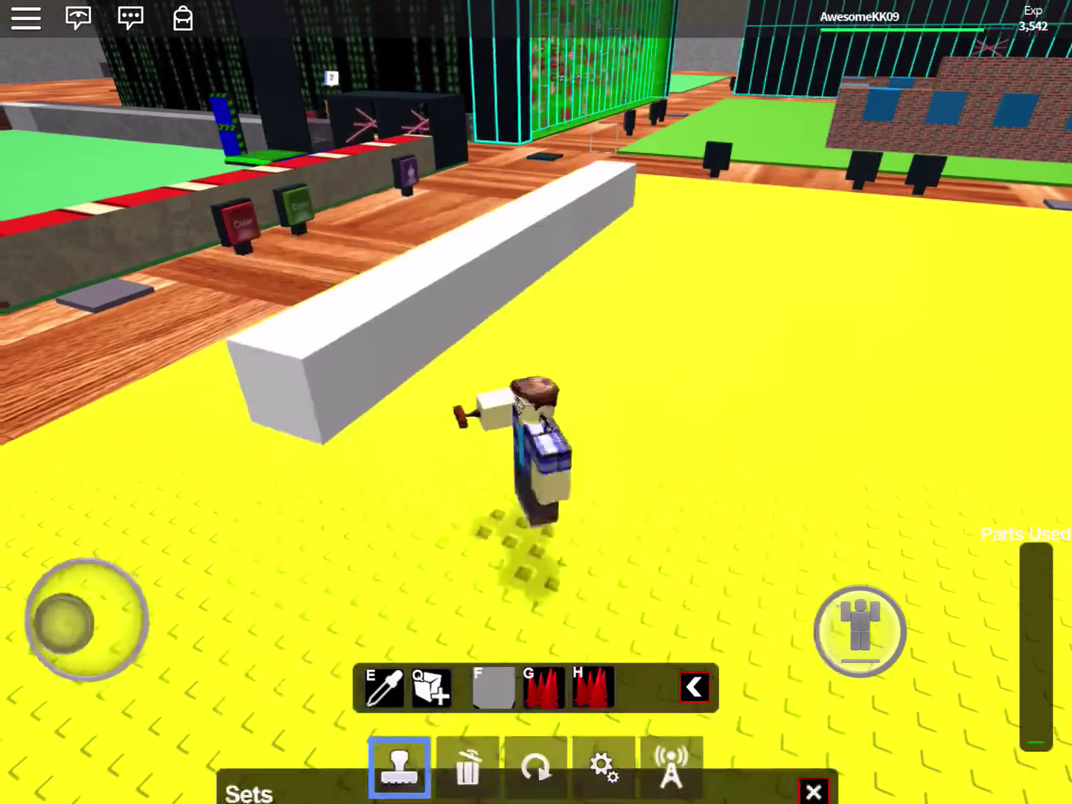
{"action": "left_click_drag", "start_coordinate": [671, 335], "coordinate": [503, 377]}
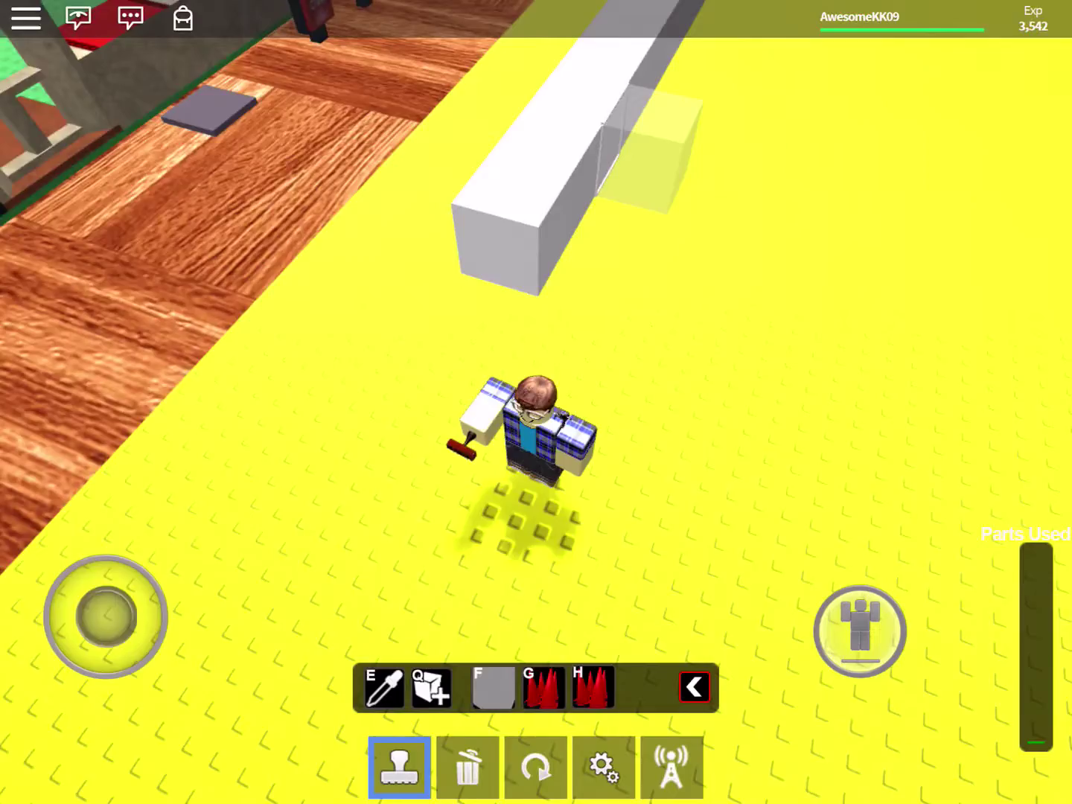
{"action": "left_click_drag", "start_coordinate": [105, 615], "coordinate": [92, 553]}
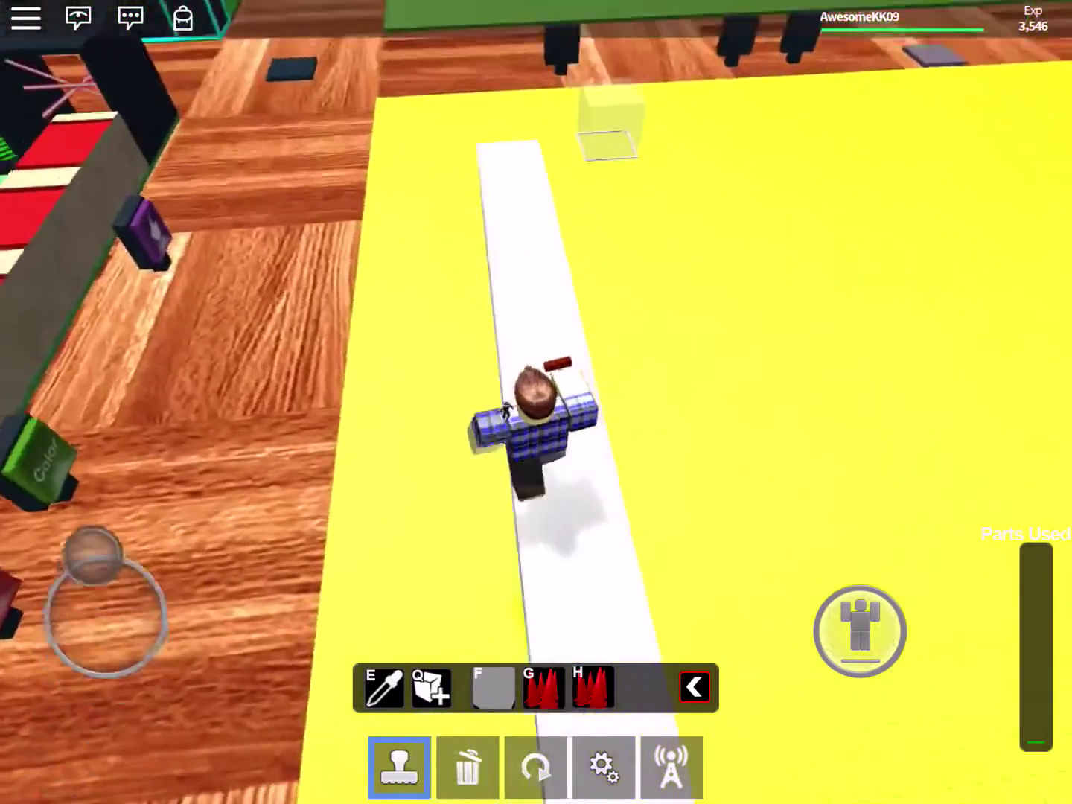
{"action": "left_click_drag", "start_coordinate": [671, 335], "coordinate": [419, 335]}
{"action": "left_click", "coordinate": [536, 252]}
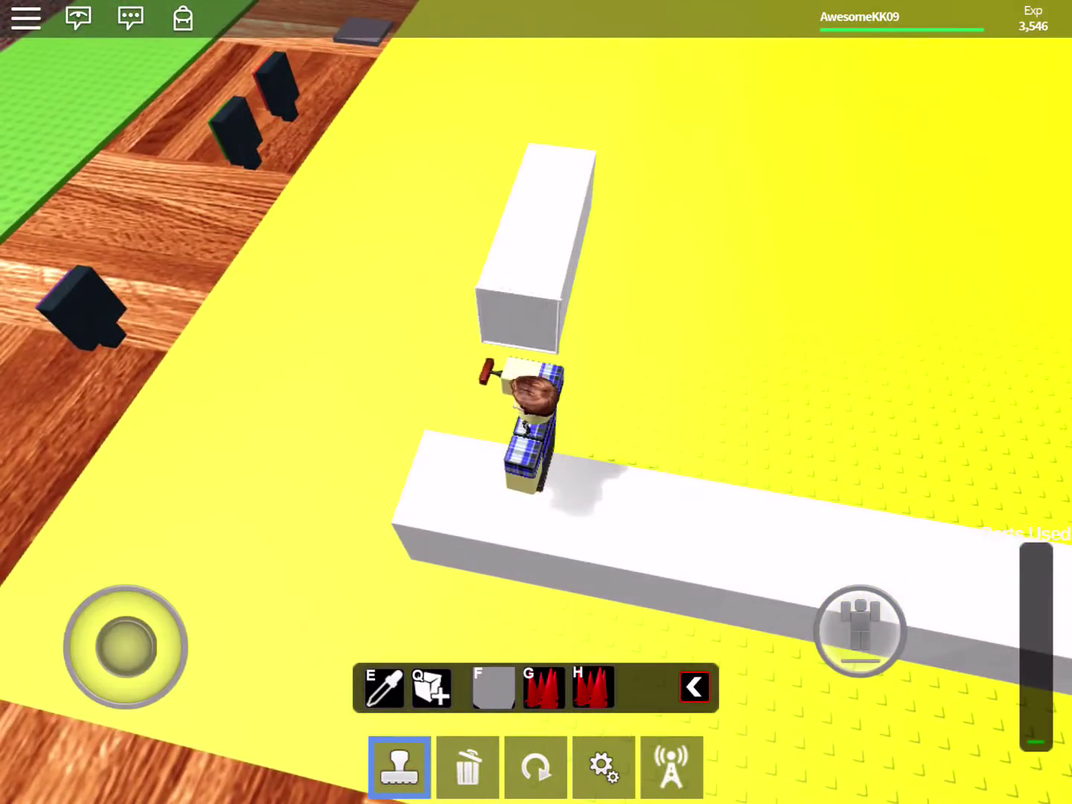
{"action": "left_click_drag", "start_coordinate": [671, 335], "coordinate": [671, 209]}
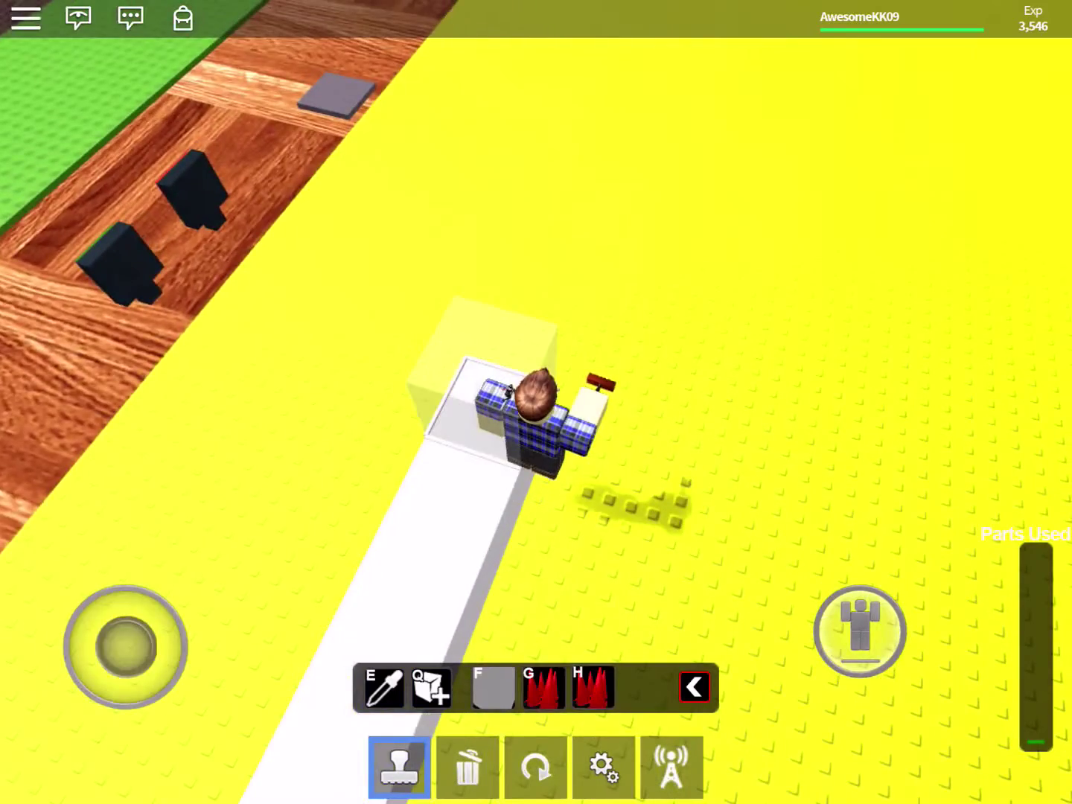
{"action": "left_click", "coordinate": [536, 251]}
{"action": "left_click_drag", "start_coordinate": [126, 645], "coordinate": [108, 586]}
{"action": "left_click", "coordinate": [570, 167]}
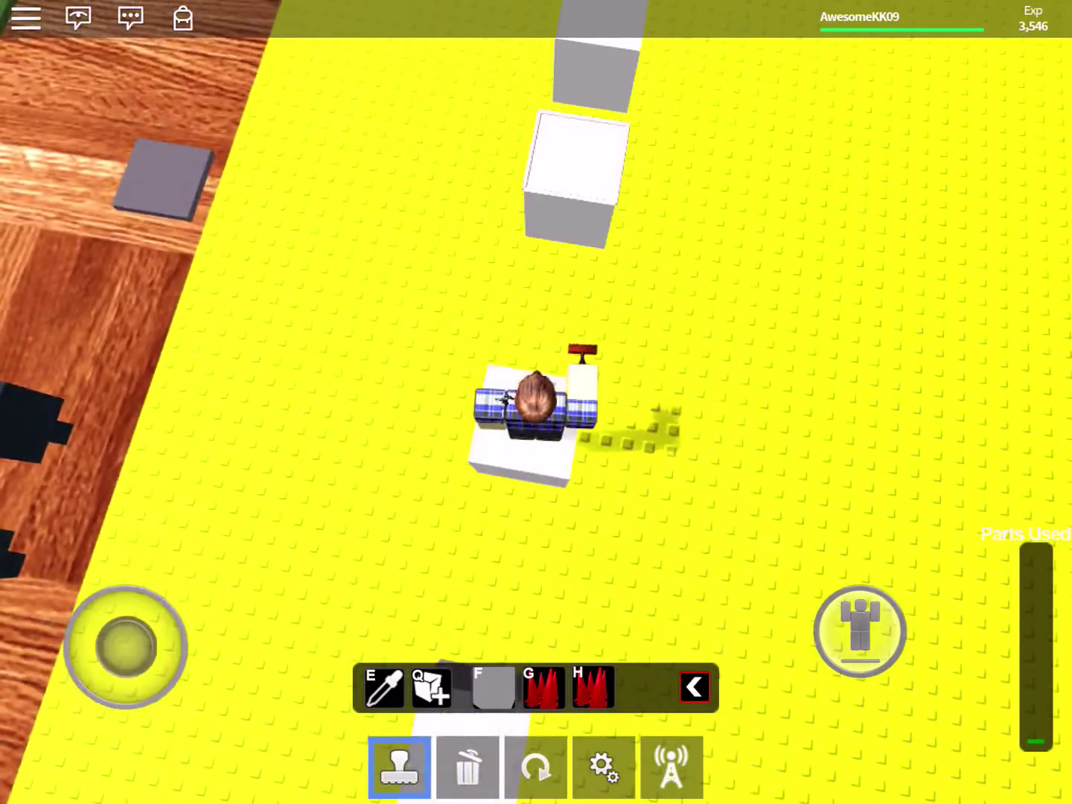
Extend the wall with another white block, toggling between the delete and stamp tools.
{"action": "left_click", "coordinate": [570, 252]}
{"action": "left_click", "coordinate": [578, 168]}
{"action": "left_click", "coordinate": [467, 767]}
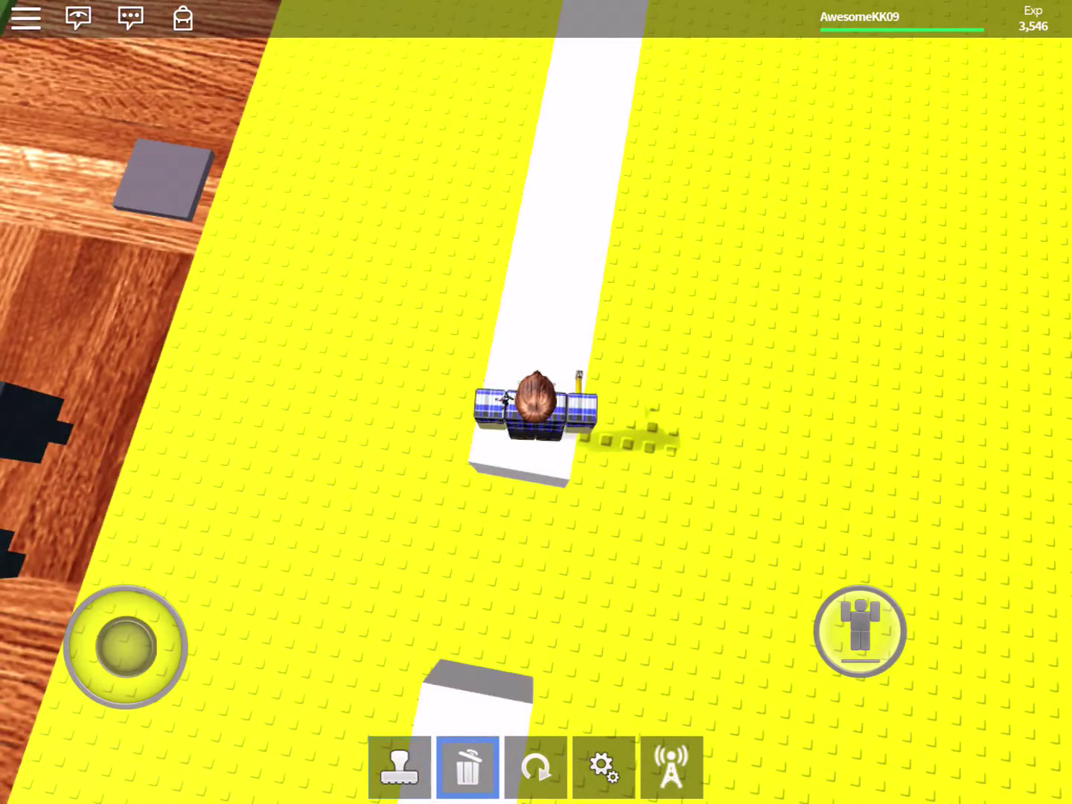
{"action": "left_click", "coordinate": [400, 767]}
{"action": "left_click", "coordinate": [577, 168]}
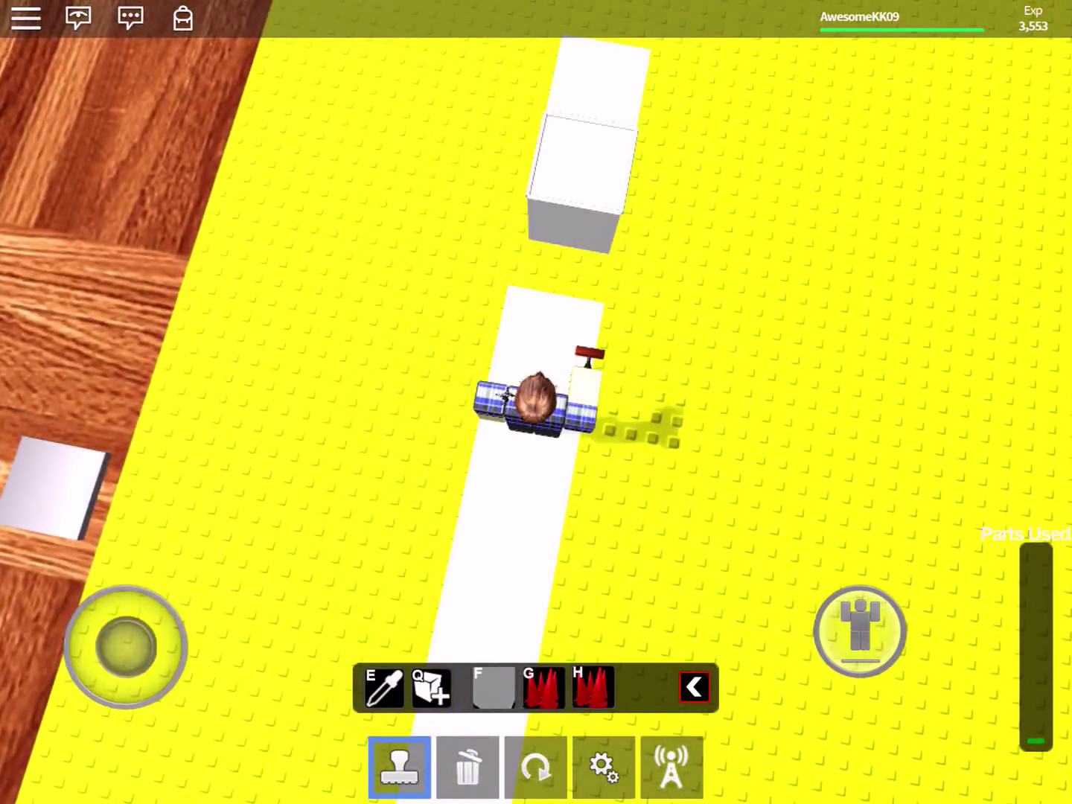
{"action": "left_click_drag", "start_coordinate": [754, 335], "coordinate": [502, 250]}
{"action": "left_click", "coordinate": [468, 767]}
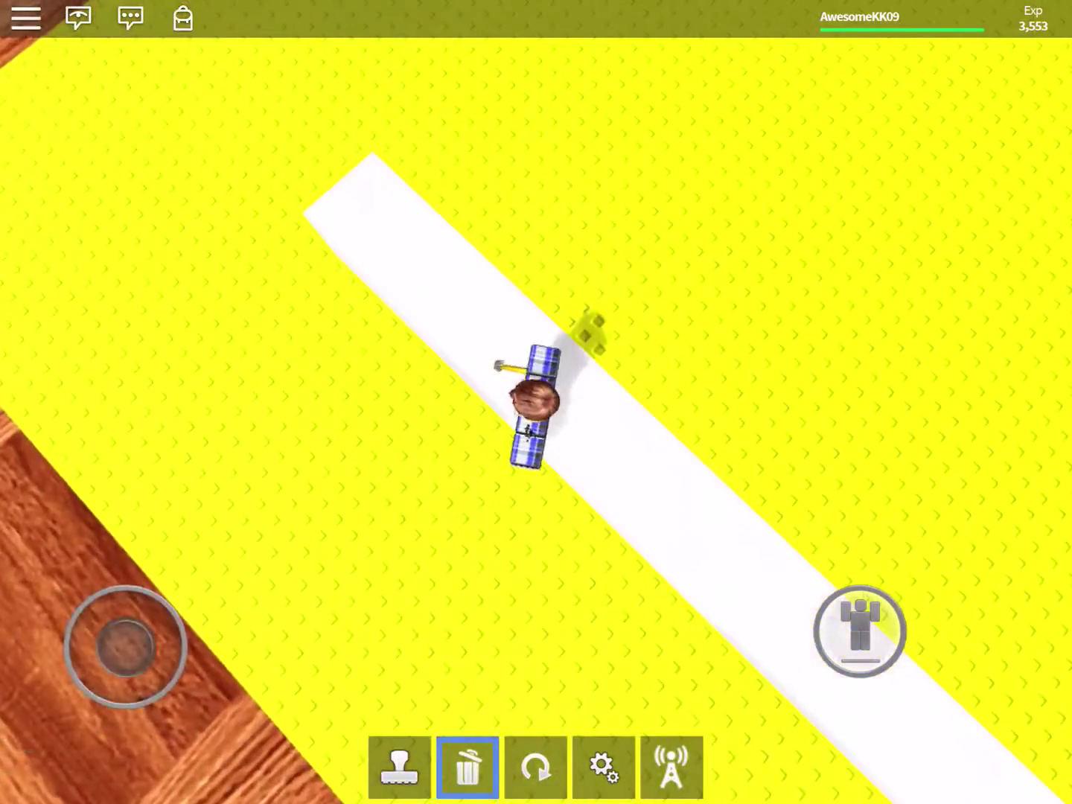
{"action": "left_click", "coordinate": [399, 768]}
{"action": "left_click_drag", "start_coordinate": [754, 335], "coordinate": [503, 251]}
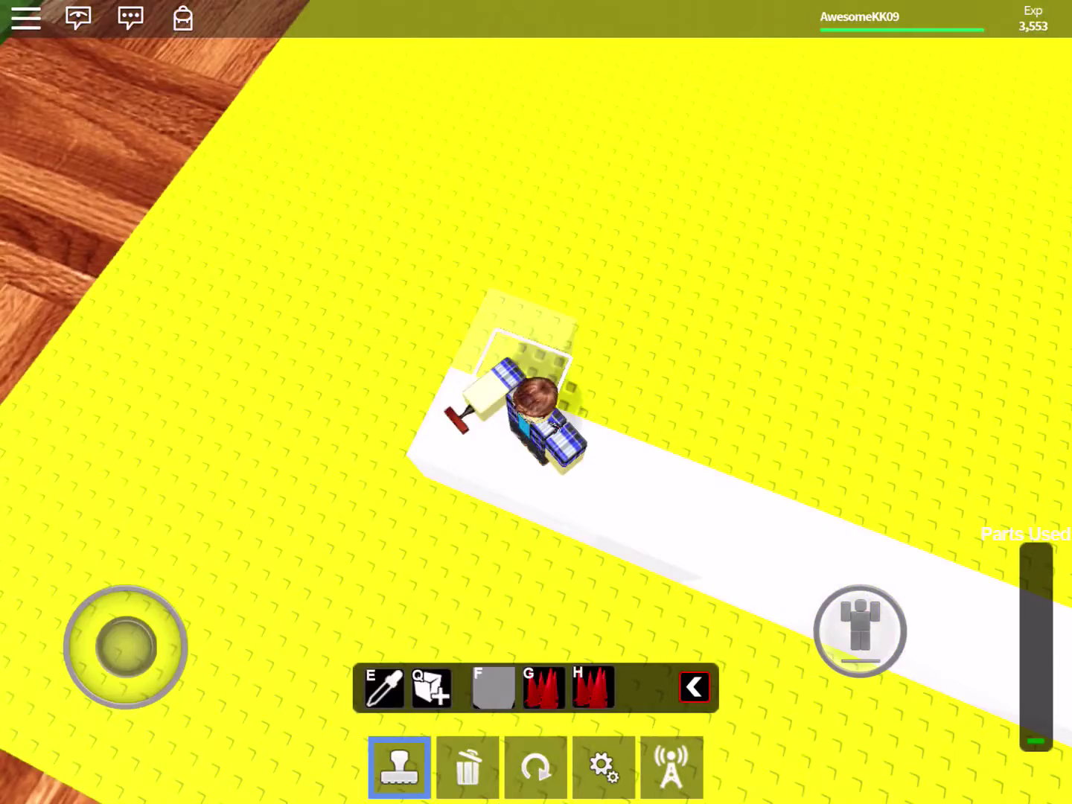
Form a wall corner with more white blocks and look over the walled plot.
{"action": "left_click", "coordinate": [637, 92]}
{"action": "left_click_drag", "start_coordinate": [754, 335], "coordinate": [503, 252]}
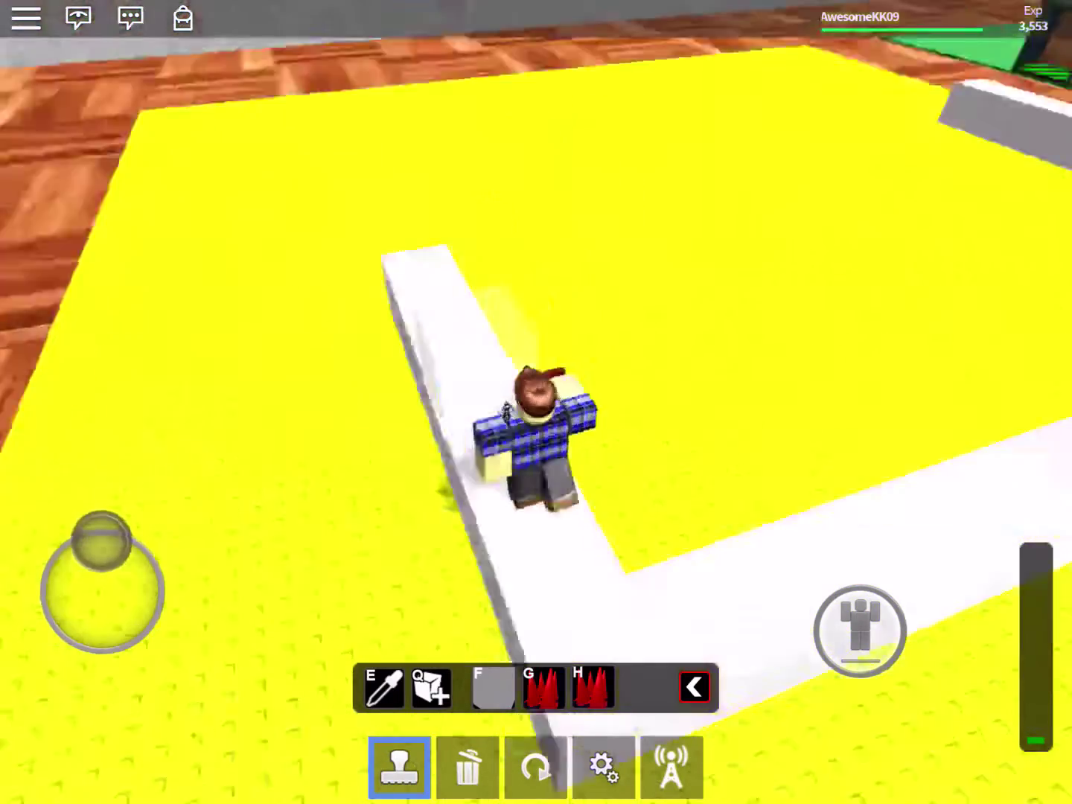
{"action": "left_click_drag", "start_coordinate": [754, 335], "coordinate": [503, 251]}
{"action": "left_click", "coordinate": [469, 160]}
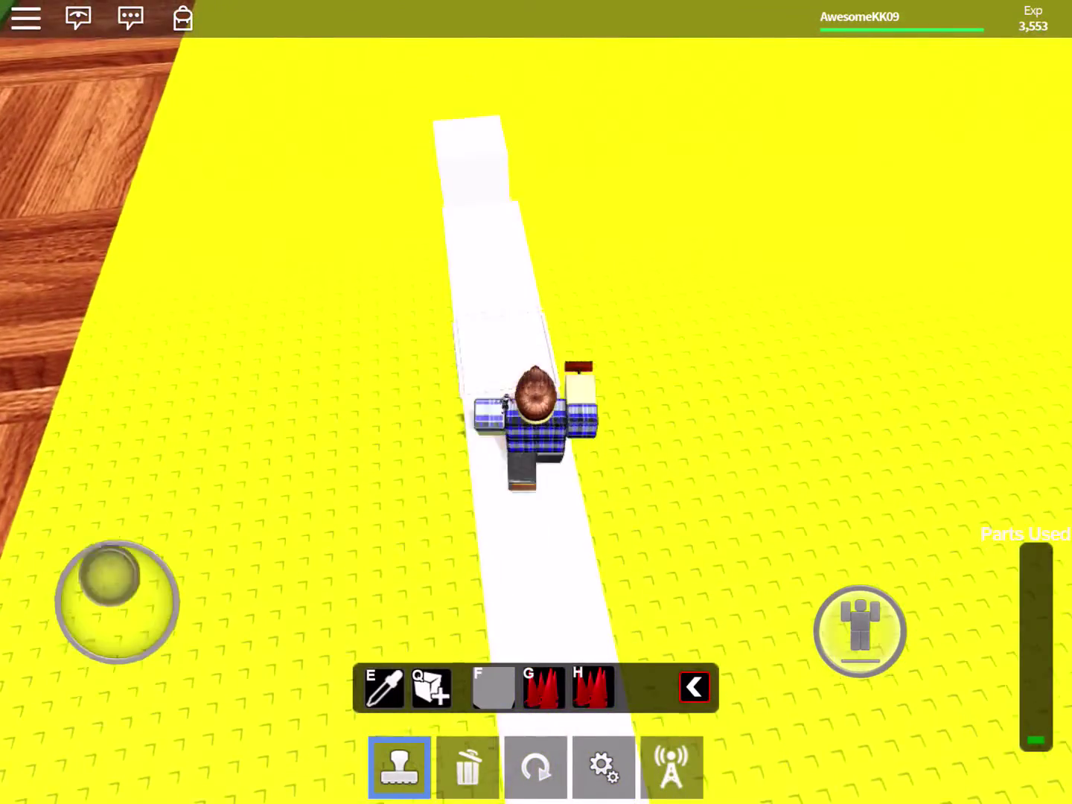
{"action": "left_click_drag", "start_coordinate": [753, 335], "coordinate": [586, 461]}
{"action": "left_click_drag", "start_coordinate": [753, 377], "coordinate": [587, 250]}
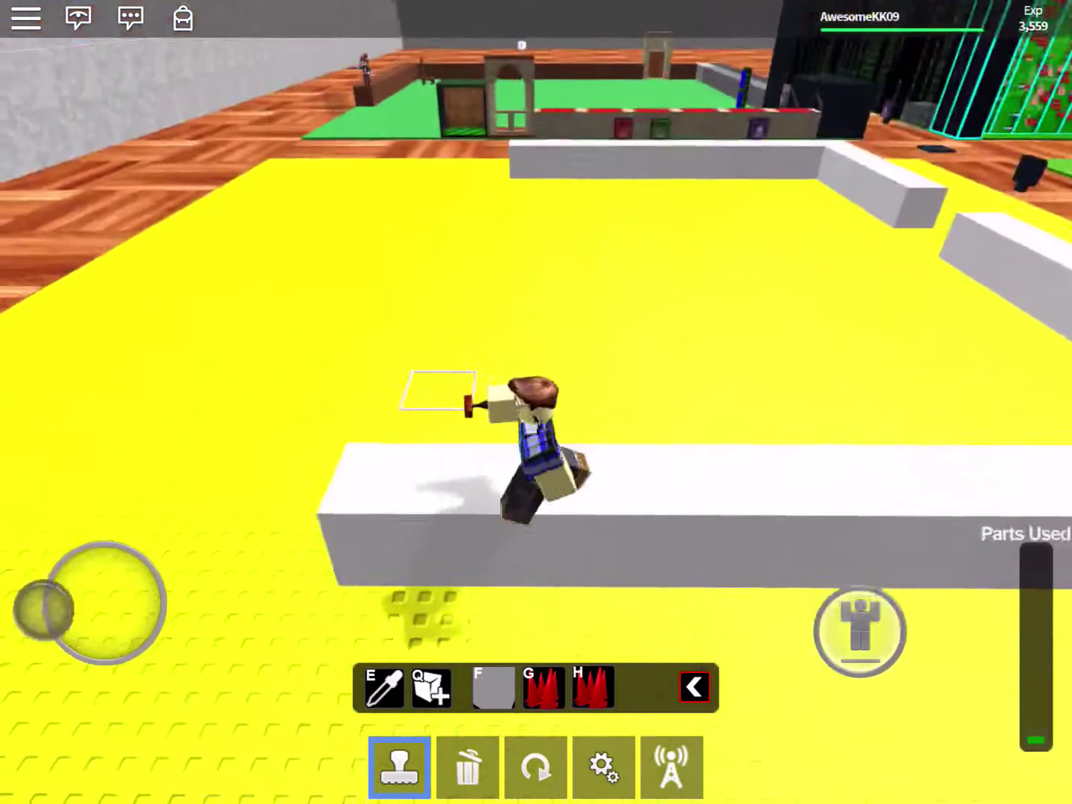
{"action": "left_click_drag", "start_coordinate": [754, 251], "coordinate": [755, 335]}
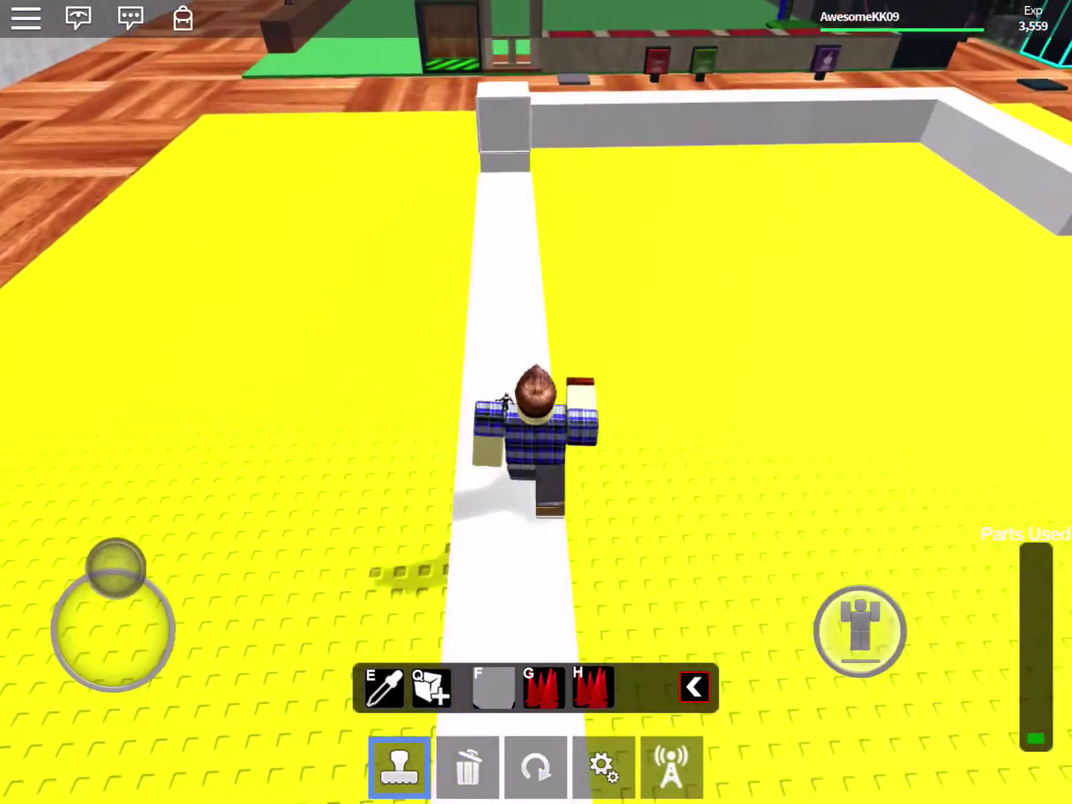
{"action": "left_click", "coordinate": [467, 766]}
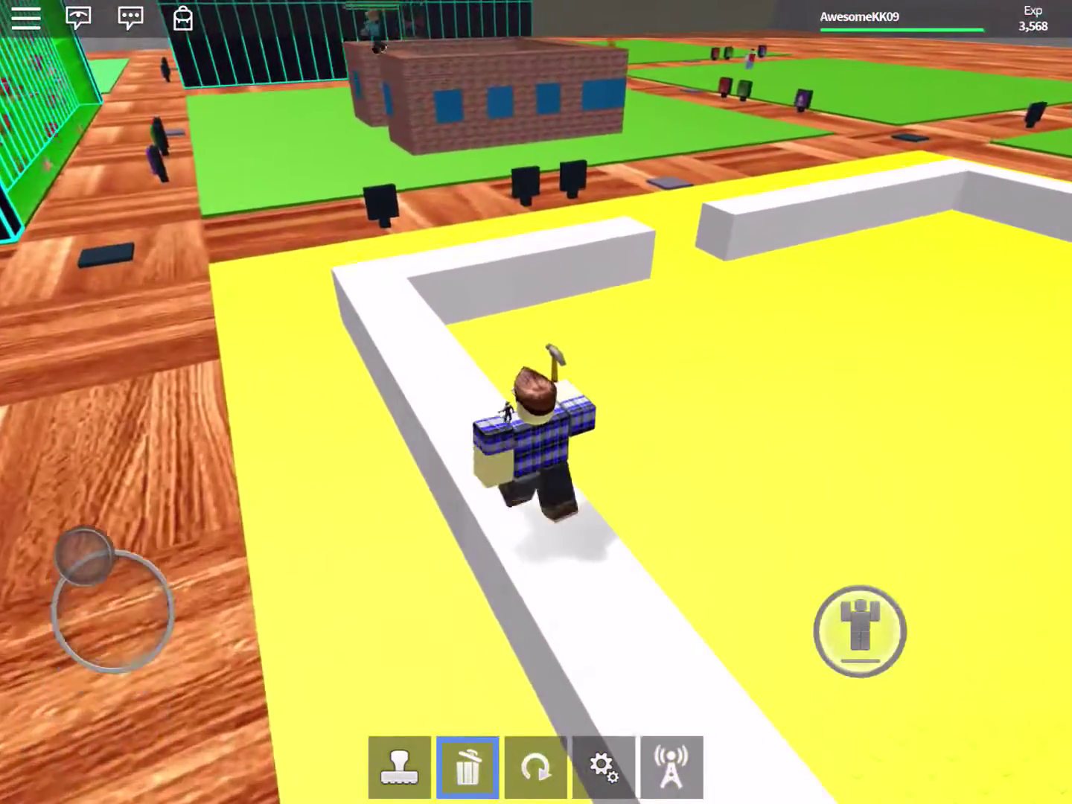
{"action": "left_click", "coordinate": [400, 766]}
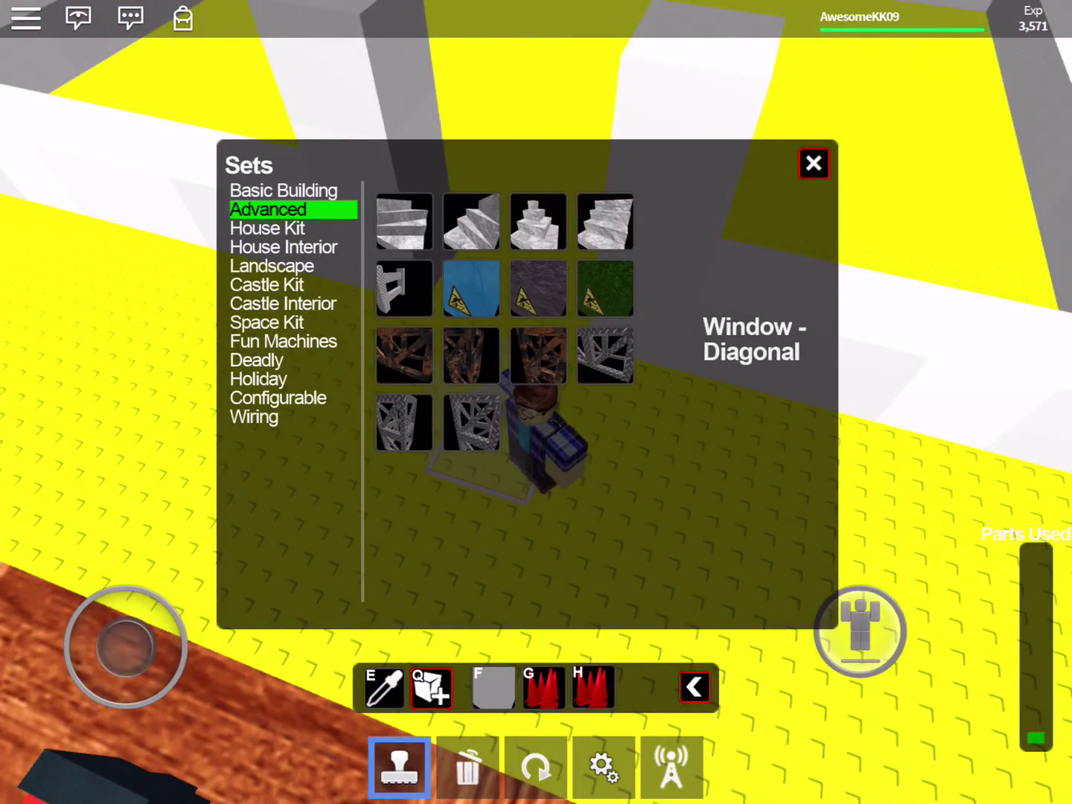
Page through both pages of the House Interior set, then view the Deadly set.
{"action": "left_click", "coordinate": [256, 360]}
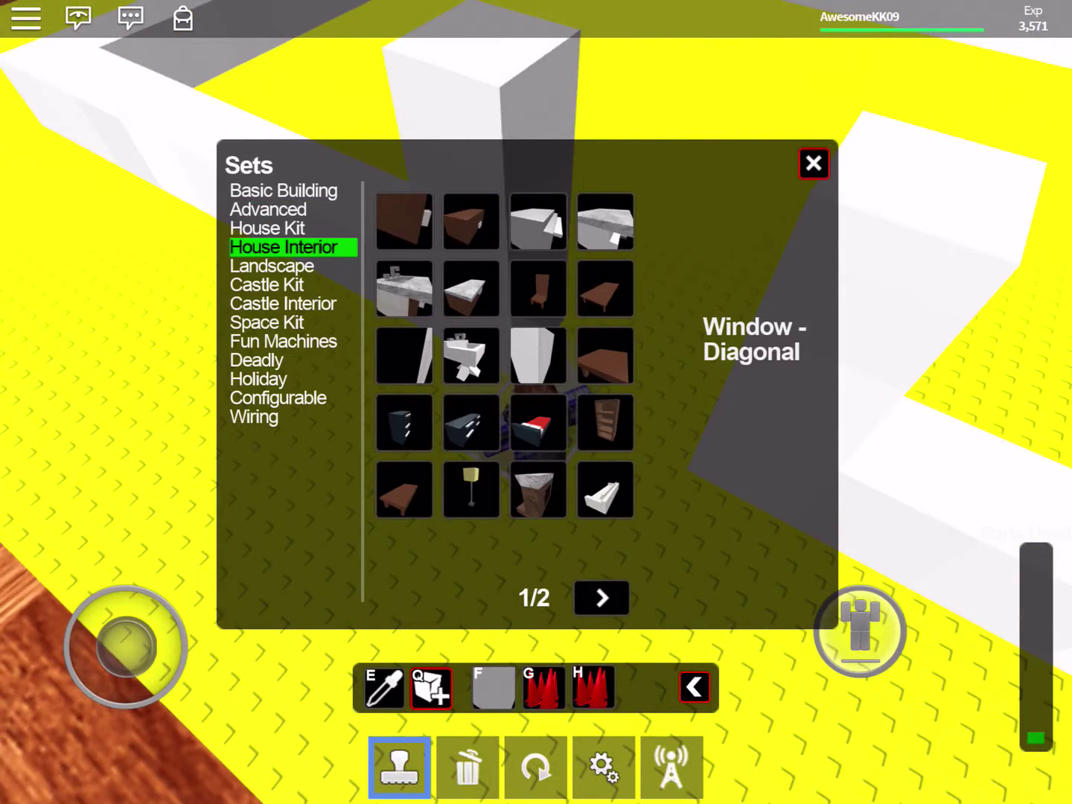
{"action": "left_click", "coordinate": [602, 598]}
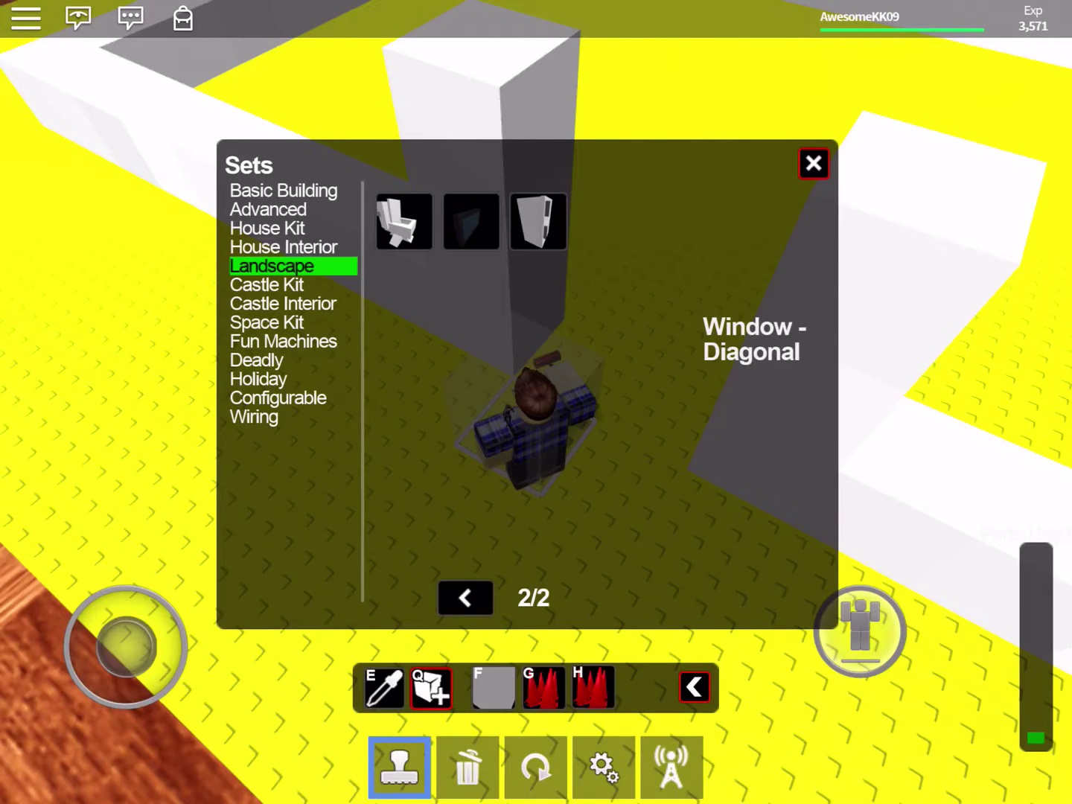
{"action": "left_click", "coordinate": [294, 360]}
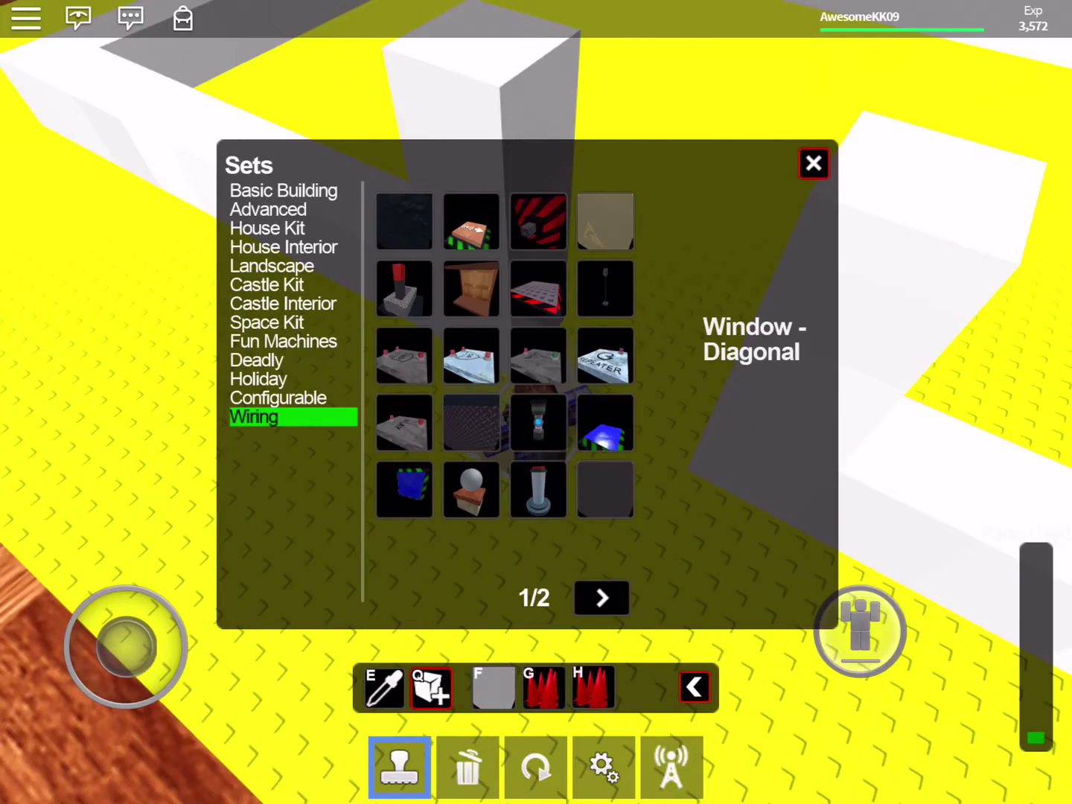
Place a tall brown part between the wall pillars, rotate it, then delete it.
{"action": "left_click", "coordinate": [605, 424]}
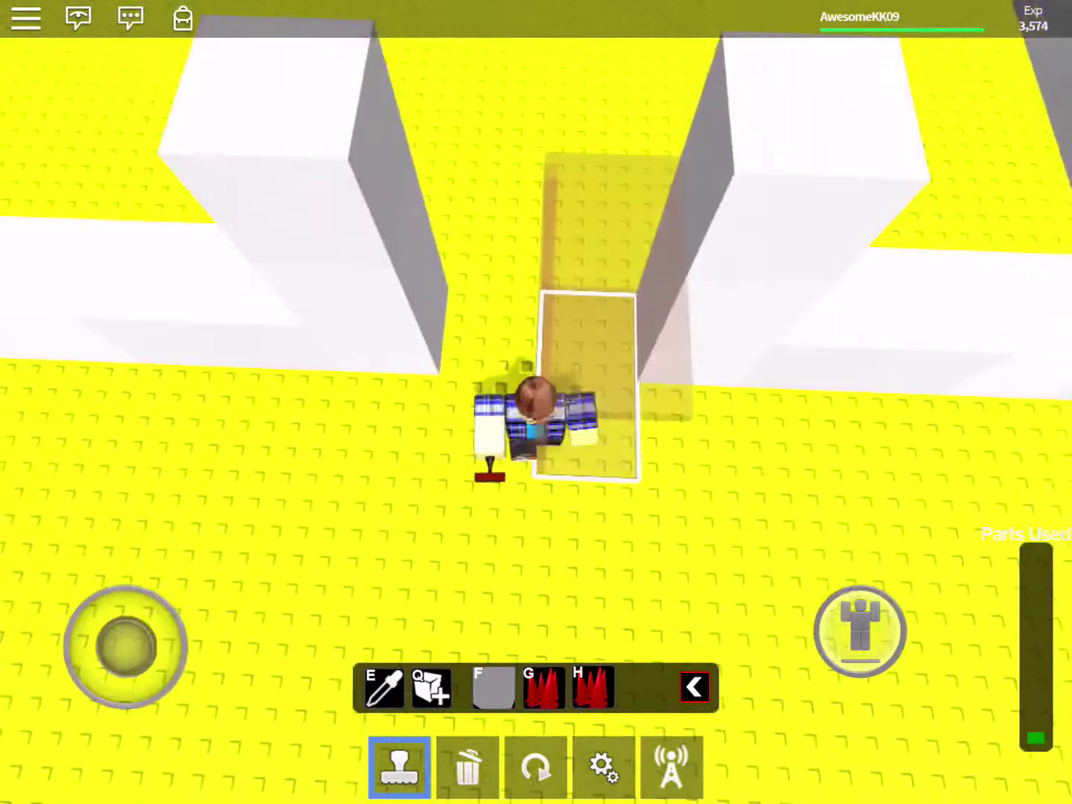
{"action": "left_click", "coordinate": [507, 352]}
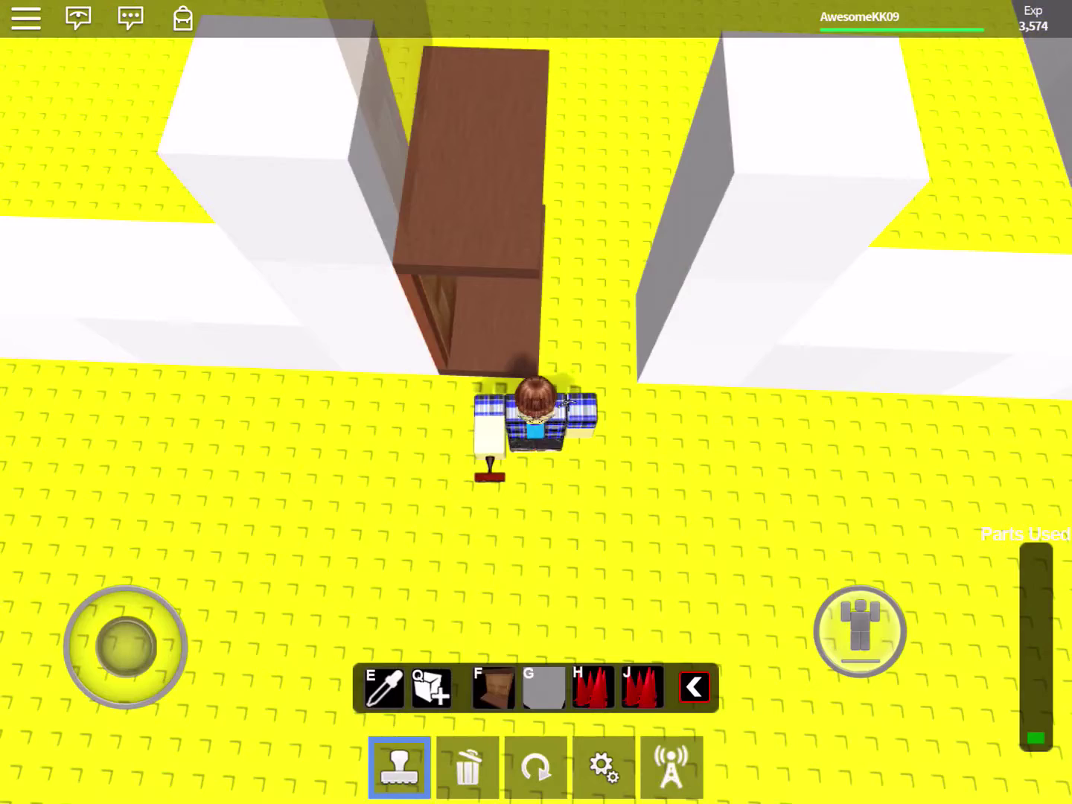
{"action": "left_click", "coordinate": [536, 766]}
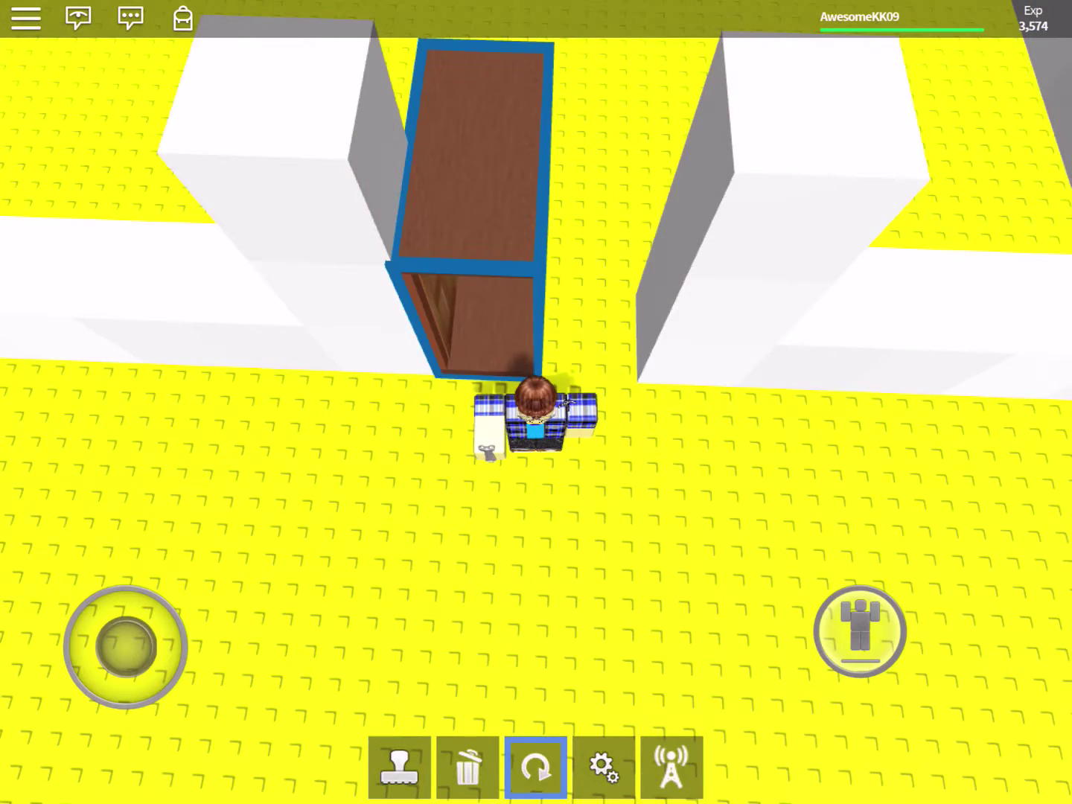
{"action": "left_click", "coordinate": [477, 168]}
{"action": "left_click_drag", "start_coordinate": [754, 418], "coordinate": [503, 420]}
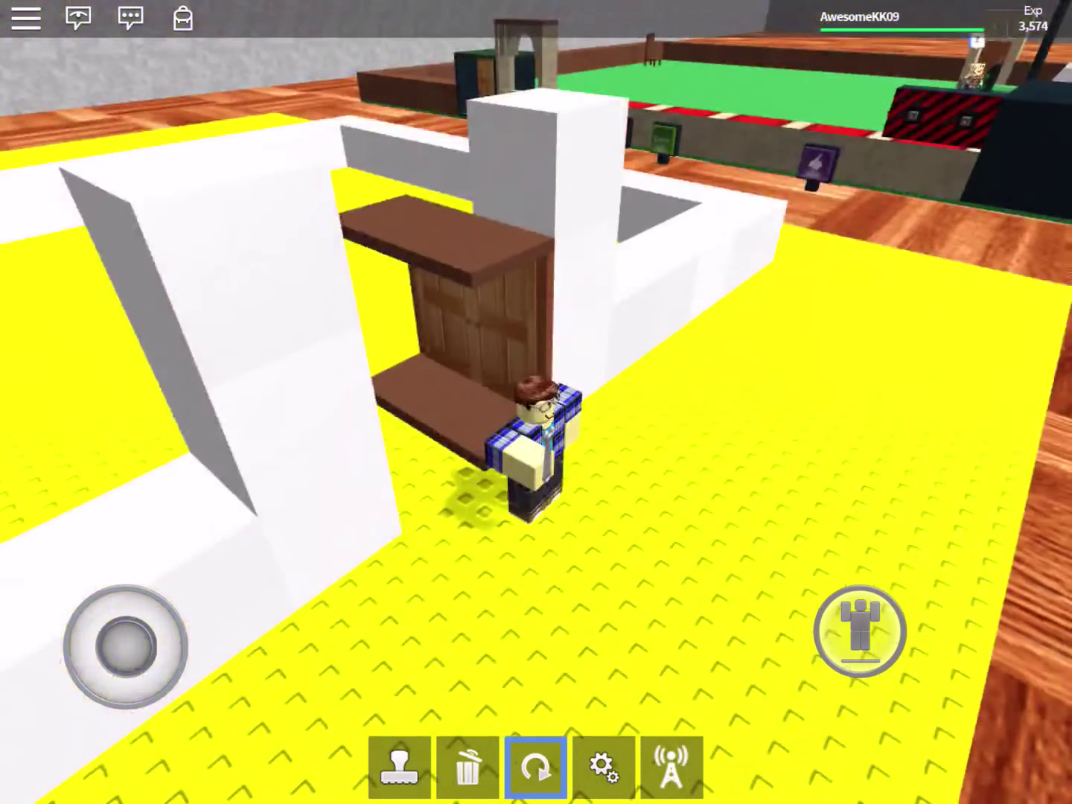
{"action": "left_click", "coordinate": [469, 310]}
{"action": "mouse_move", "coordinate": [754, 503]}
{"action": "left_mouse_down"}
{"action": "mouse_move", "coordinate": [753, 251]}
{"action": "mouse_move", "coordinate": [753, 503]}
{"action": "left_mouse_up"}
{"action": "left_click", "coordinate": [402, 209]}
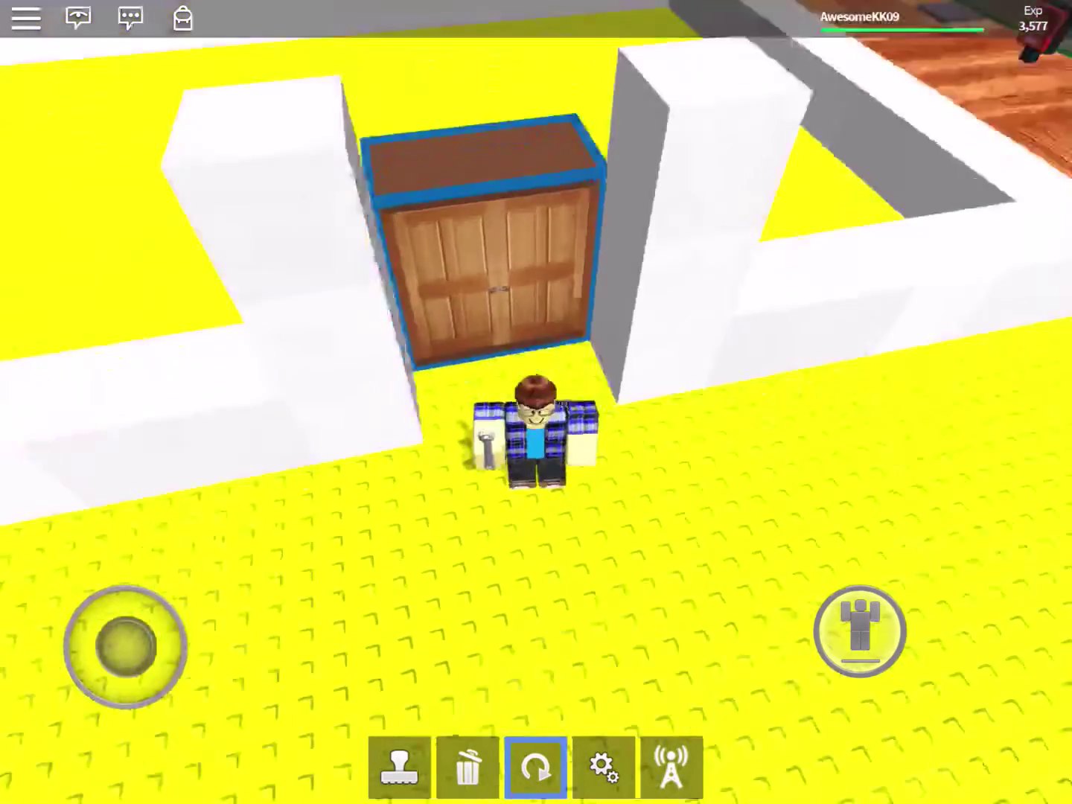
{"action": "left_click", "coordinate": [553, 210]}
{"action": "left_click", "coordinate": [552, 209]}
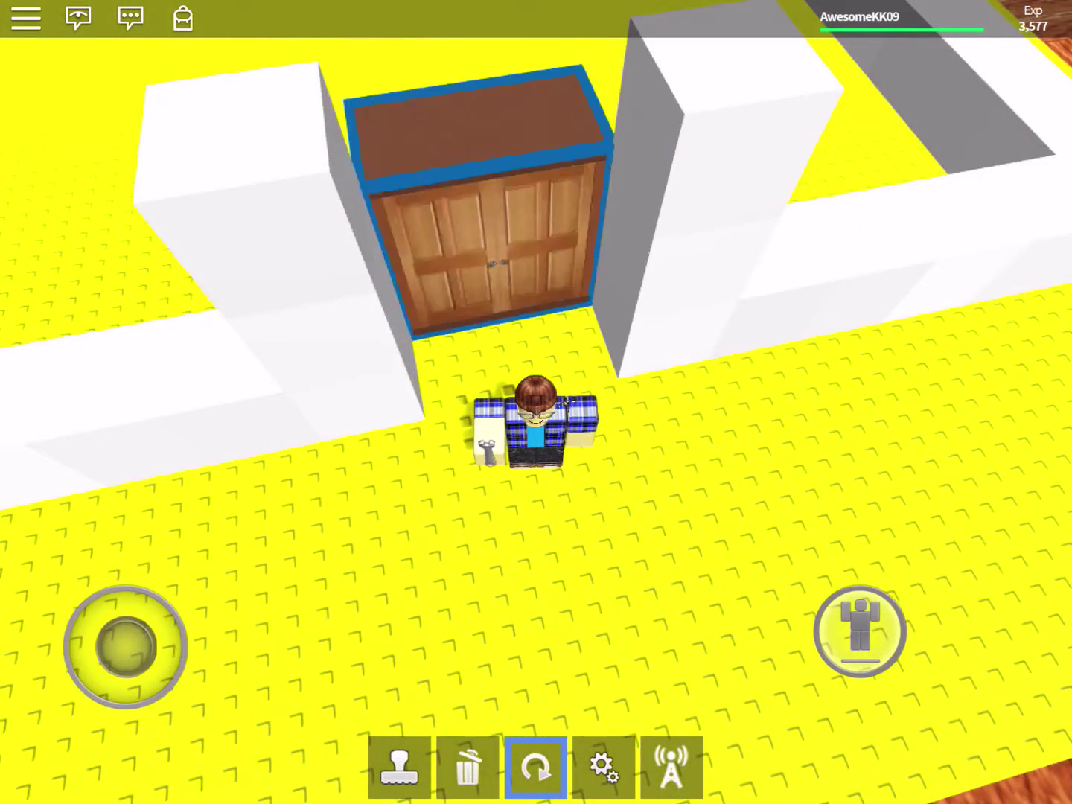
{"action": "left_click", "coordinate": [553, 210]}
{"action": "left_click", "coordinate": [399, 767]}
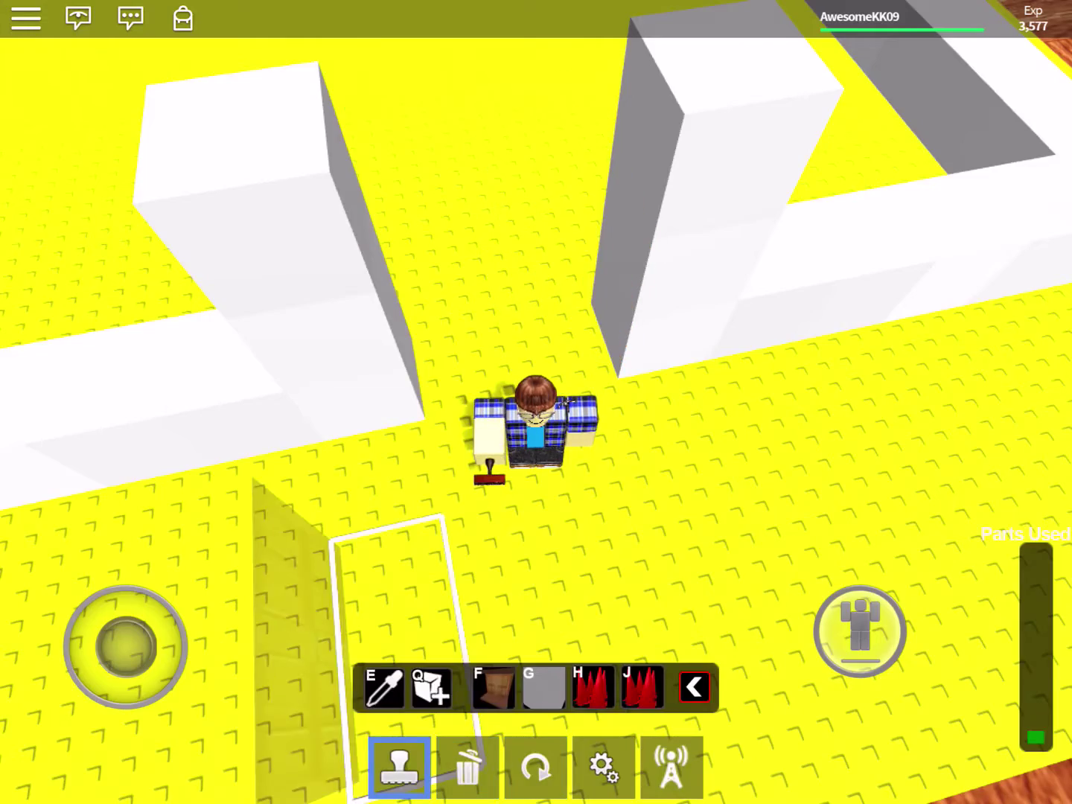
Stamp the wooden double door near the walls and rotate it two quarter turns.
{"action": "left_click_drag", "start_coordinate": [754, 252], "coordinate": [503, 335]}
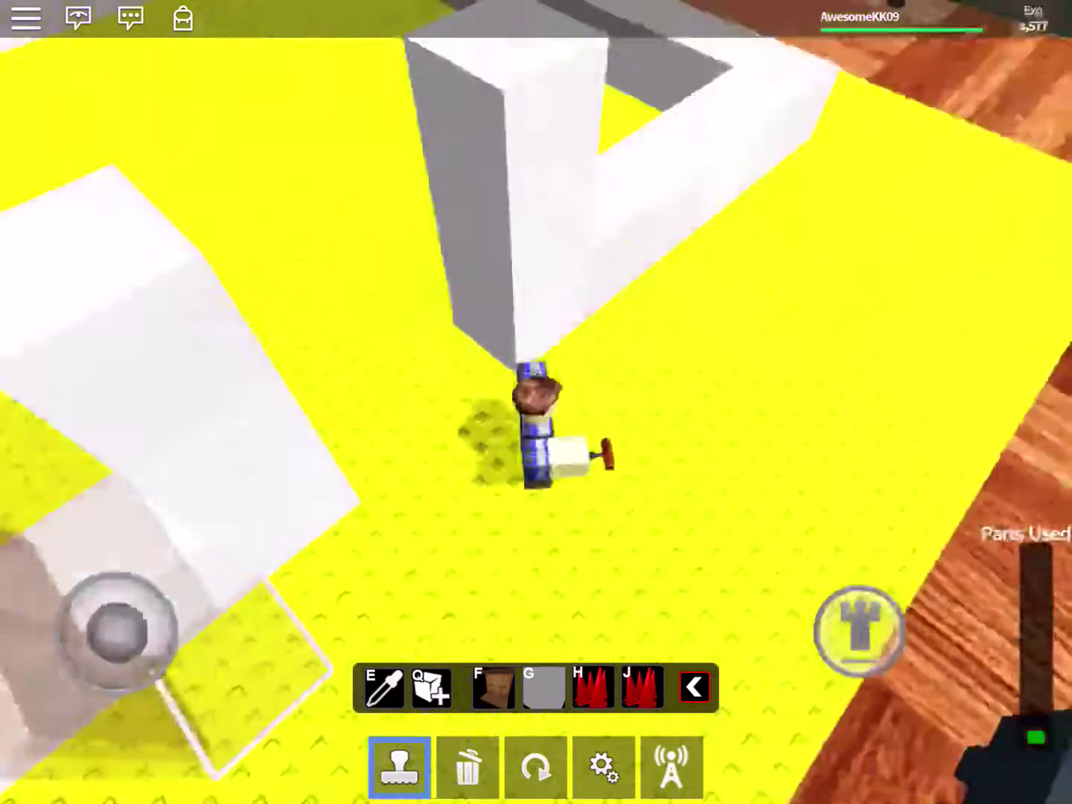
{"action": "left_click_drag", "start_coordinate": [754, 252], "coordinate": [586, 376]}
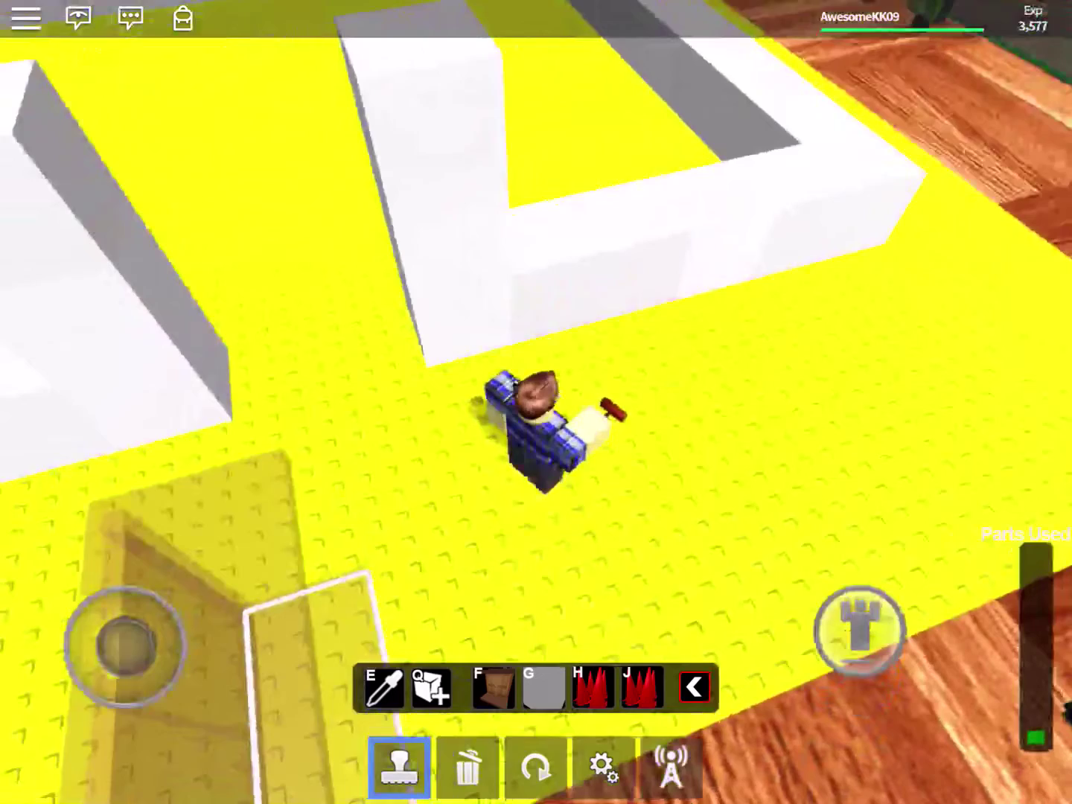
{"action": "left_click", "coordinate": [310, 628]}
{"action": "left_click", "coordinate": [537, 767]}
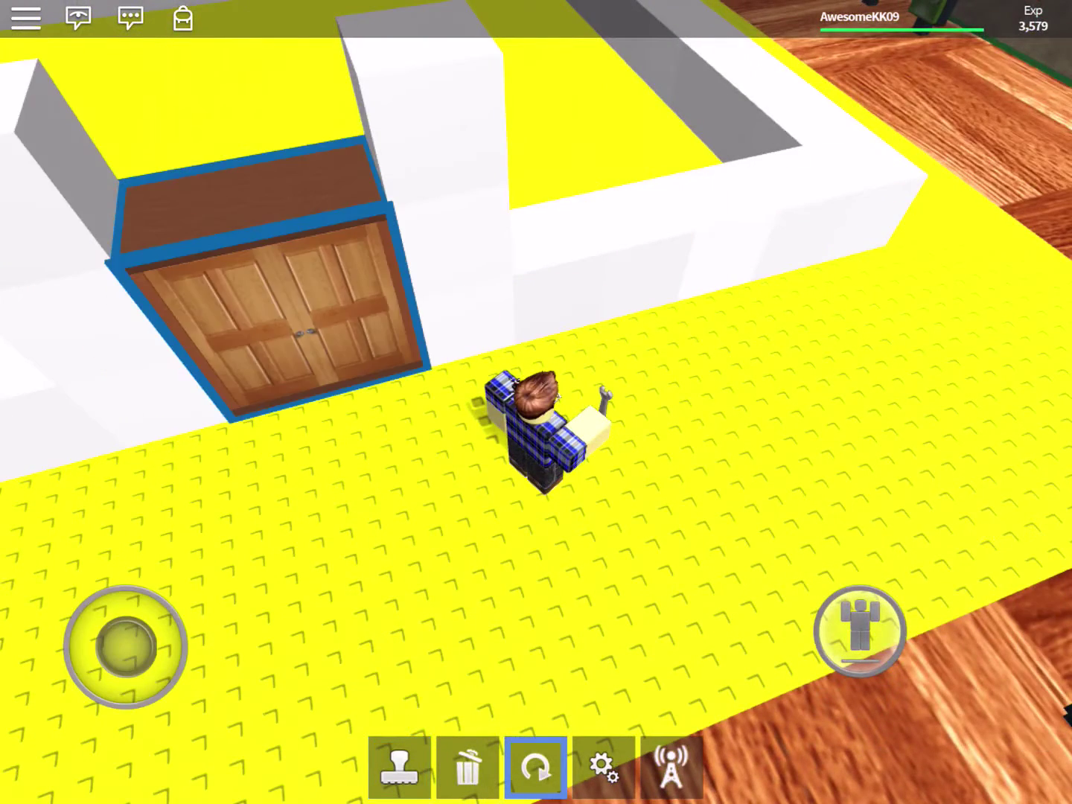
{"action": "left_click_drag", "start_coordinate": [670, 209], "coordinate": [544, 252]}
{"action": "left_click", "coordinate": [277, 277]}
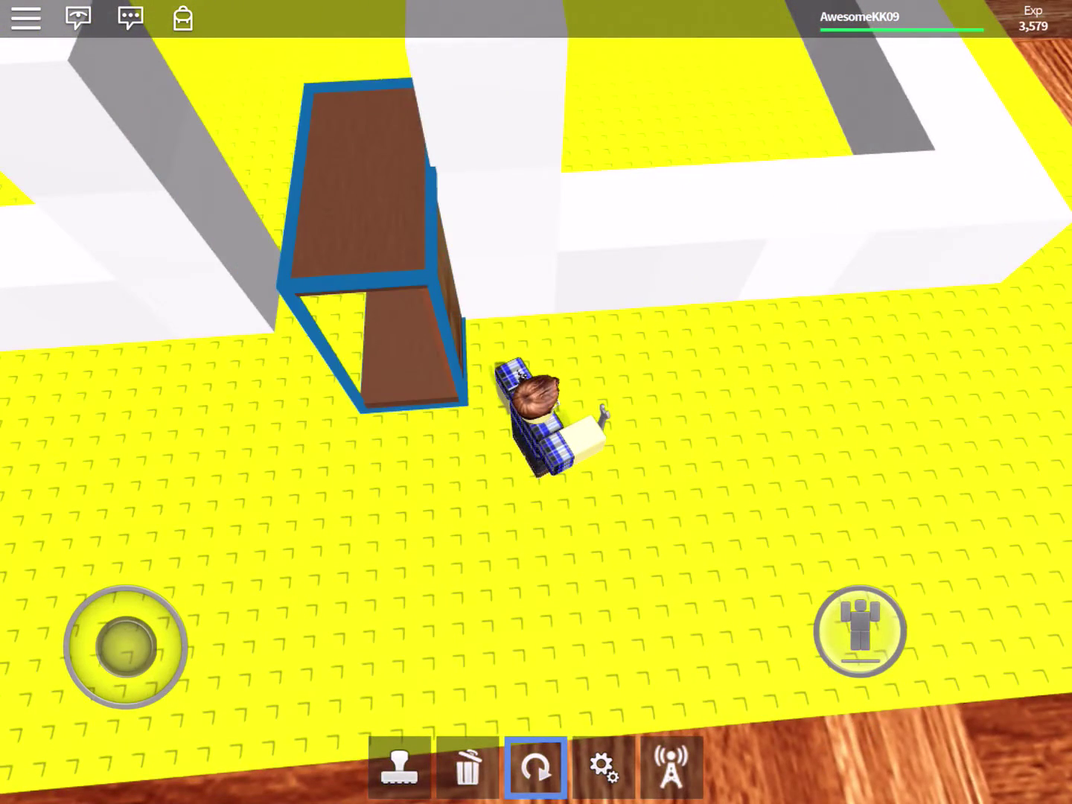
{"action": "left_click", "coordinate": [359, 209]}
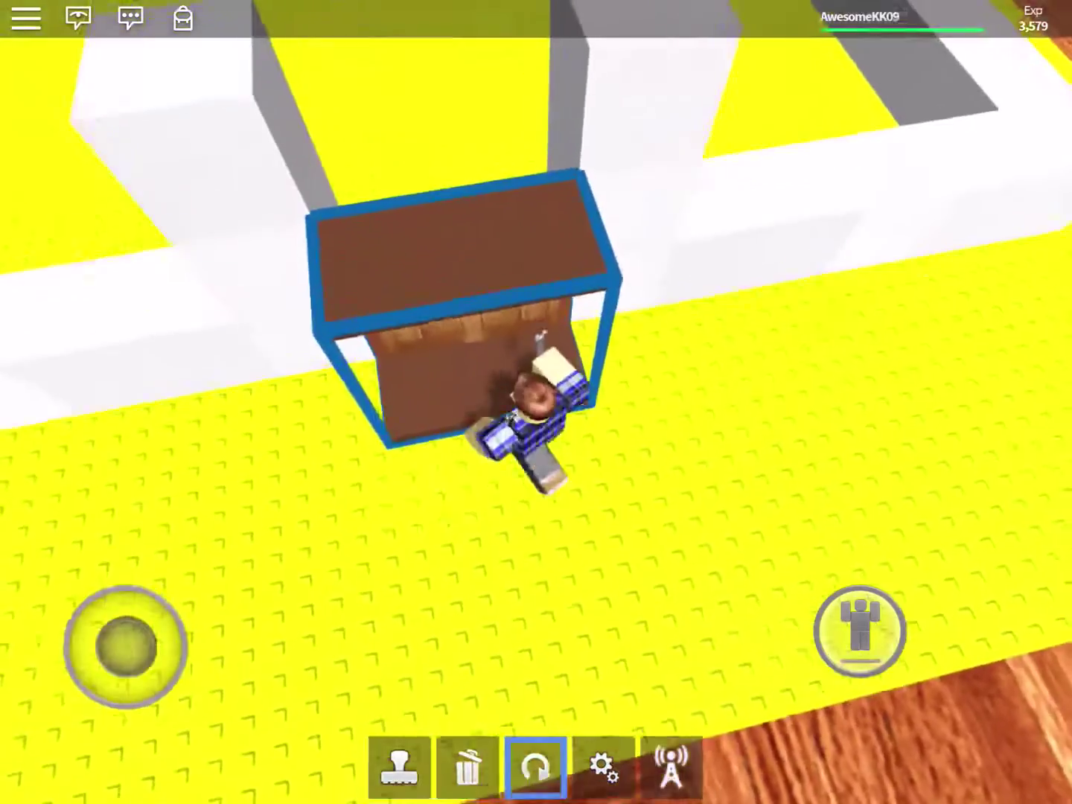
Walk around the placed double door and orbit the view to check its position.
{"action": "left_click_drag", "start_coordinate": [126, 645], "coordinate": [80, 570]}
{"action": "left_click_drag", "start_coordinate": [670, 252], "coordinate": [418, 294]}
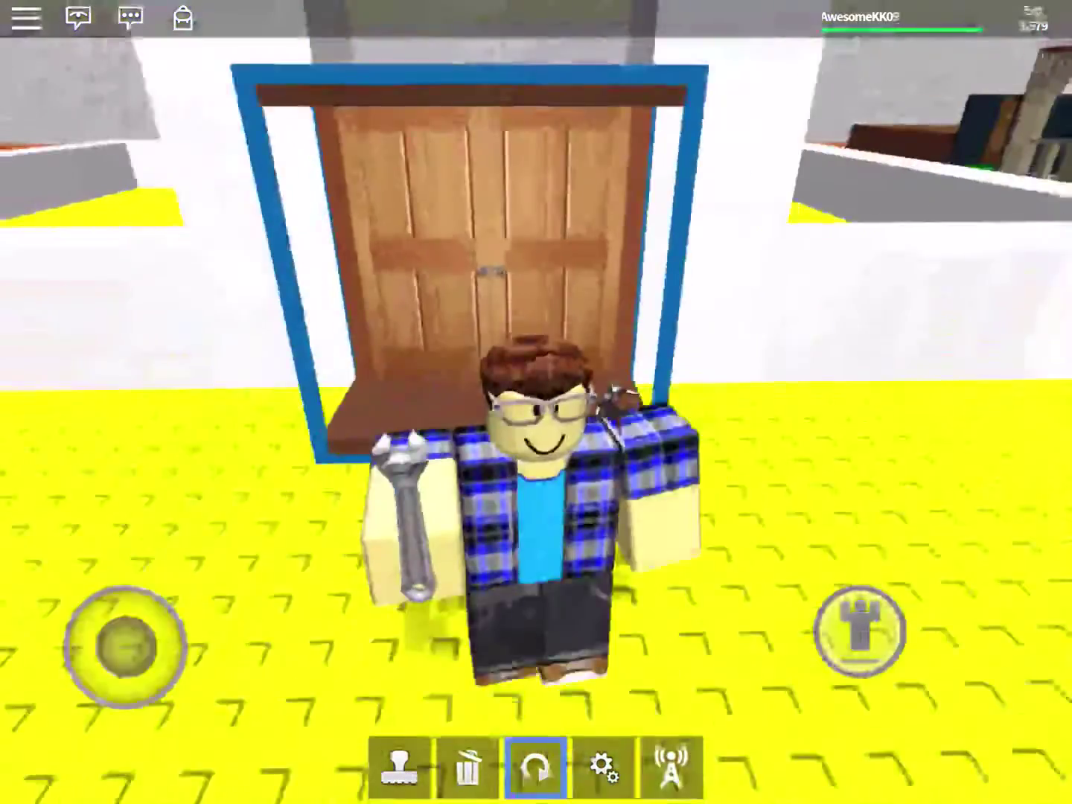
{"action": "left_click_drag", "start_coordinate": [670, 251], "coordinate": [502, 209]}
{"action": "left_click", "coordinate": [467, 766]}
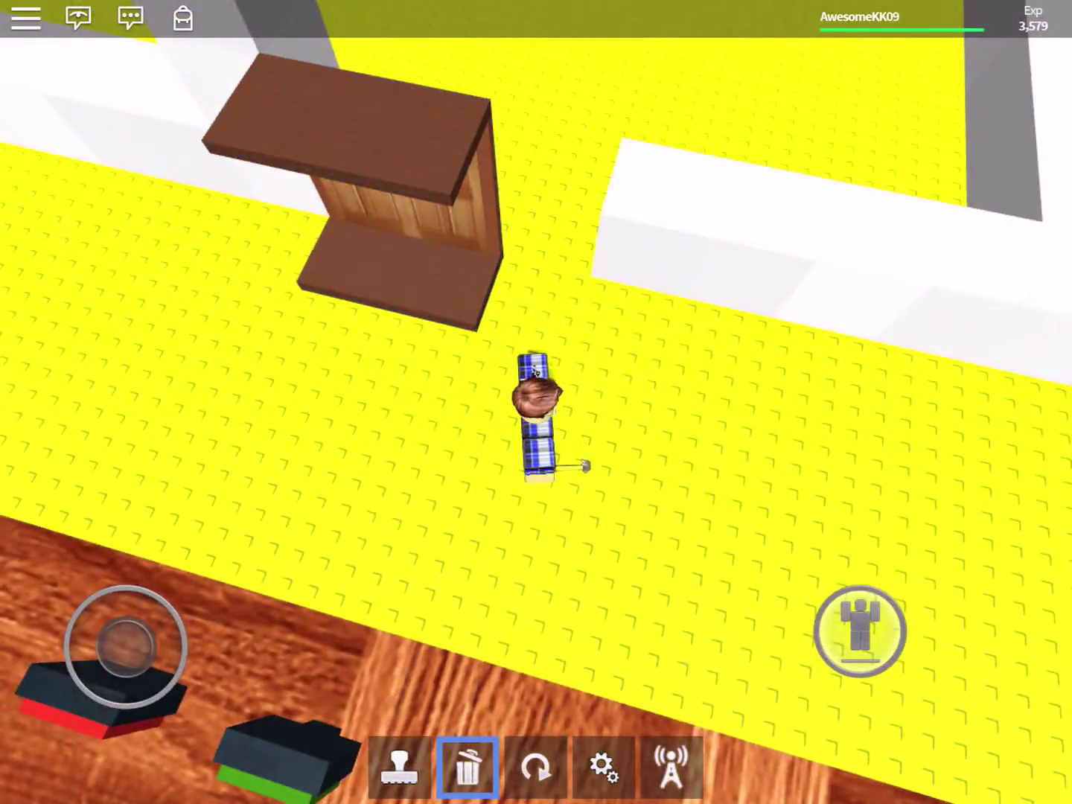
{"action": "left_click_drag", "start_coordinate": [671, 251], "coordinate": [502, 252]}
{"action": "left_click_drag", "start_coordinate": [670, 251], "coordinate": [419, 252]}
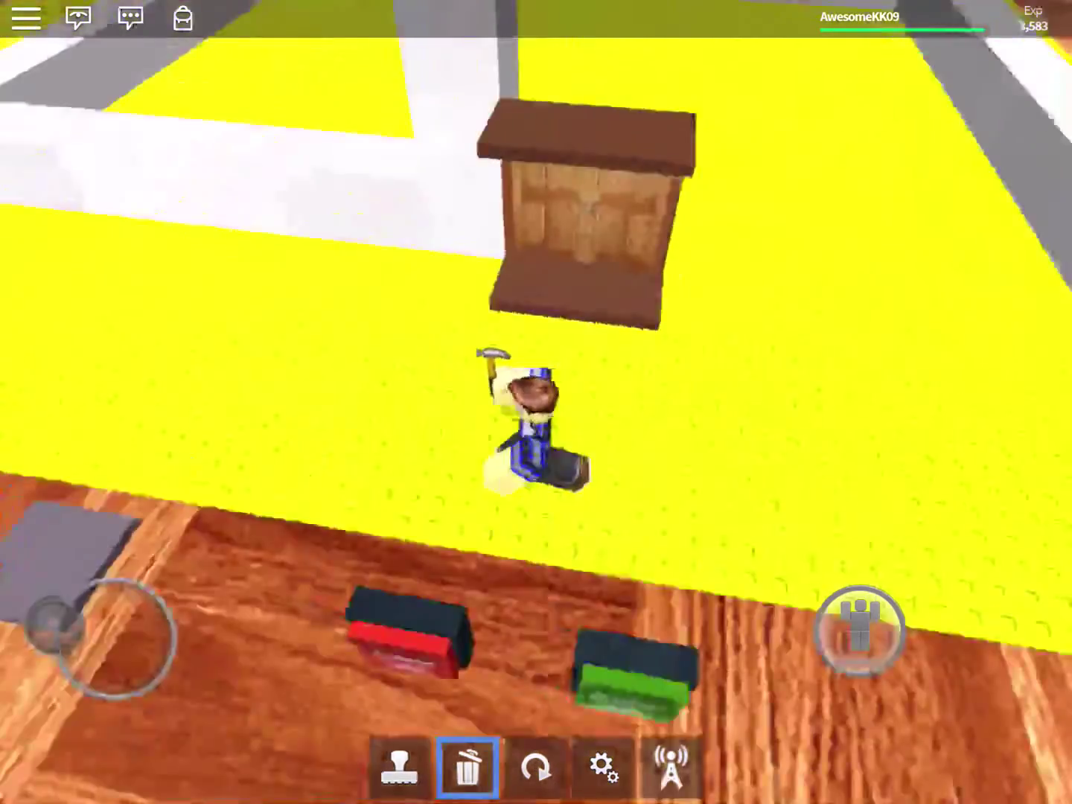
{"action": "left_click_drag", "start_coordinate": [670, 251], "coordinate": [419, 251]}
{"action": "mouse_move", "coordinate": [670, 251]}
{"action": "left_mouse_down"}
{"action": "mouse_move", "coordinate": [503, 251]}
{"action": "mouse_move", "coordinate": [545, 251]}
{"action": "left_mouse_up"}
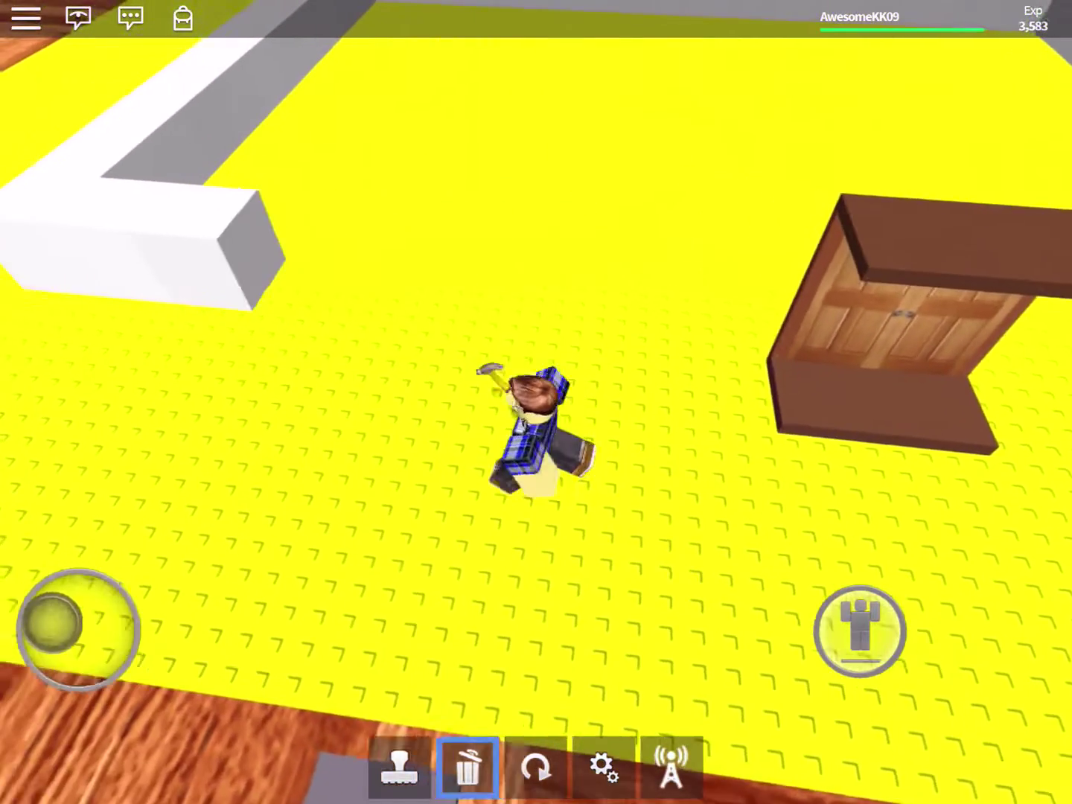
Stamp white cubes and stretch them into wall sections that meet the double door.
{"action": "left_click", "coordinate": [399, 766]}
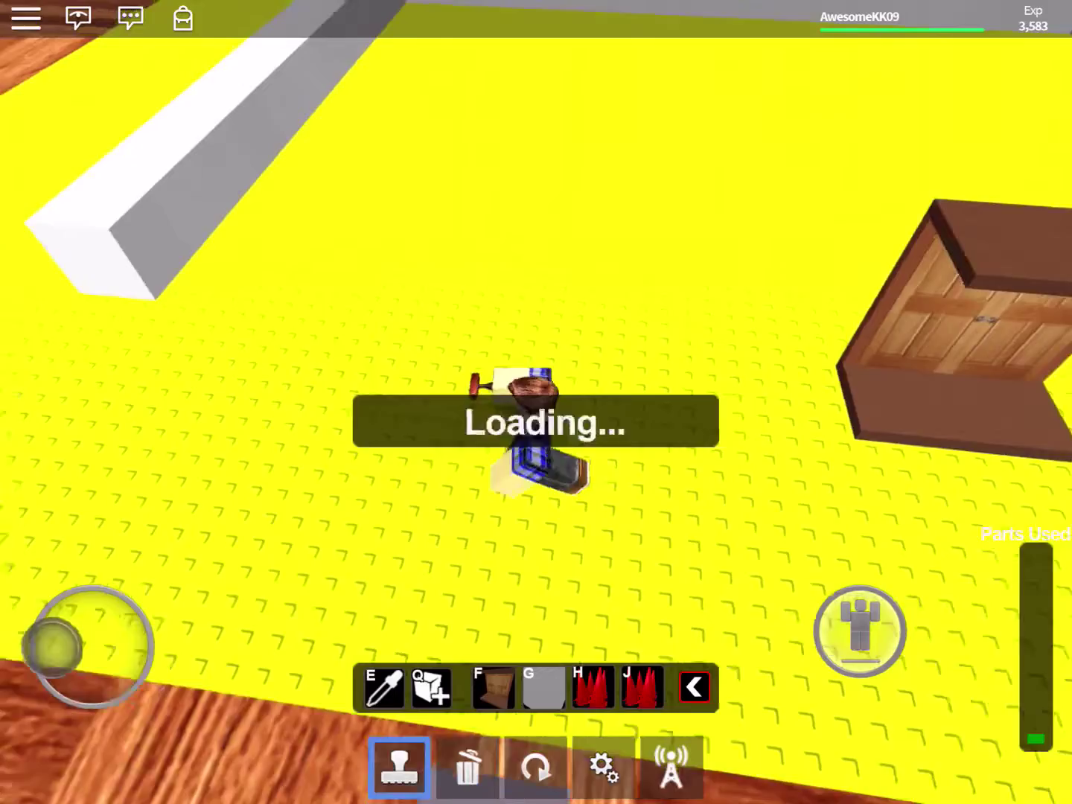
{"action": "left_click_drag", "start_coordinate": [670, 252], "coordinate": [461, 252]}
{"action": "left_click", "coordinate": [360, 335]}
{"action": "left_click_drag", "start_coordinate": [117, 646], "coordinate": [175, 641]}
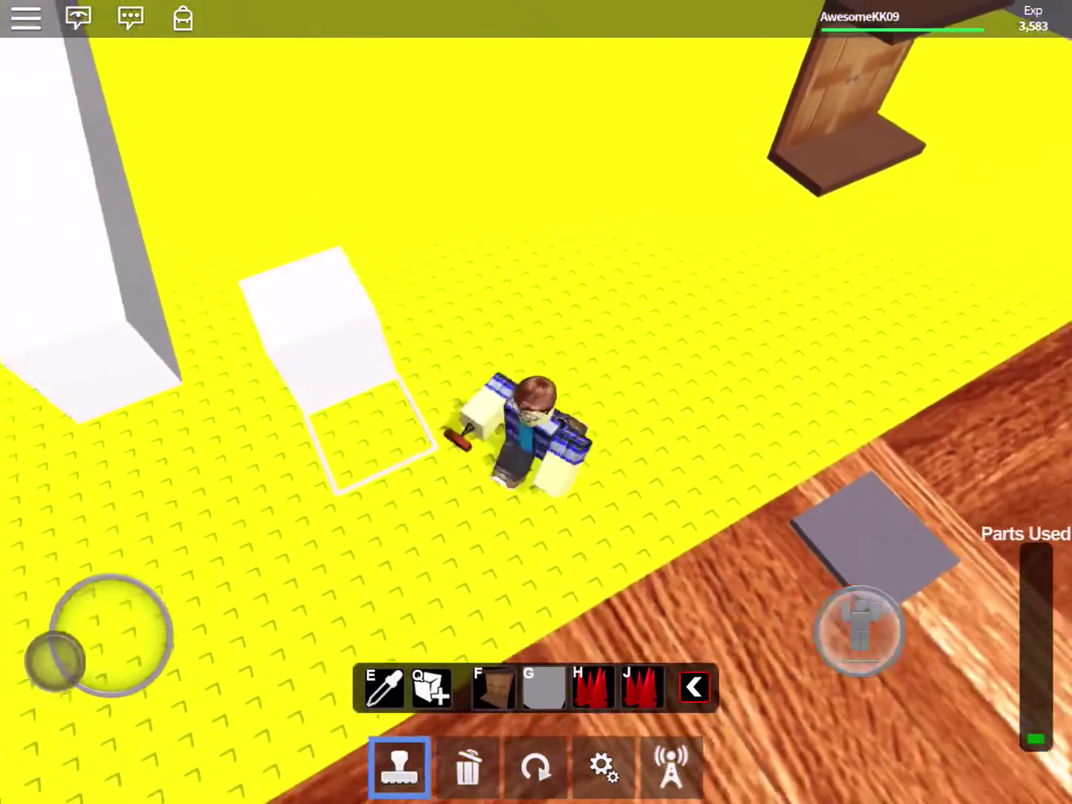
{"action": "left_click", "coordinate": [210, 361]}
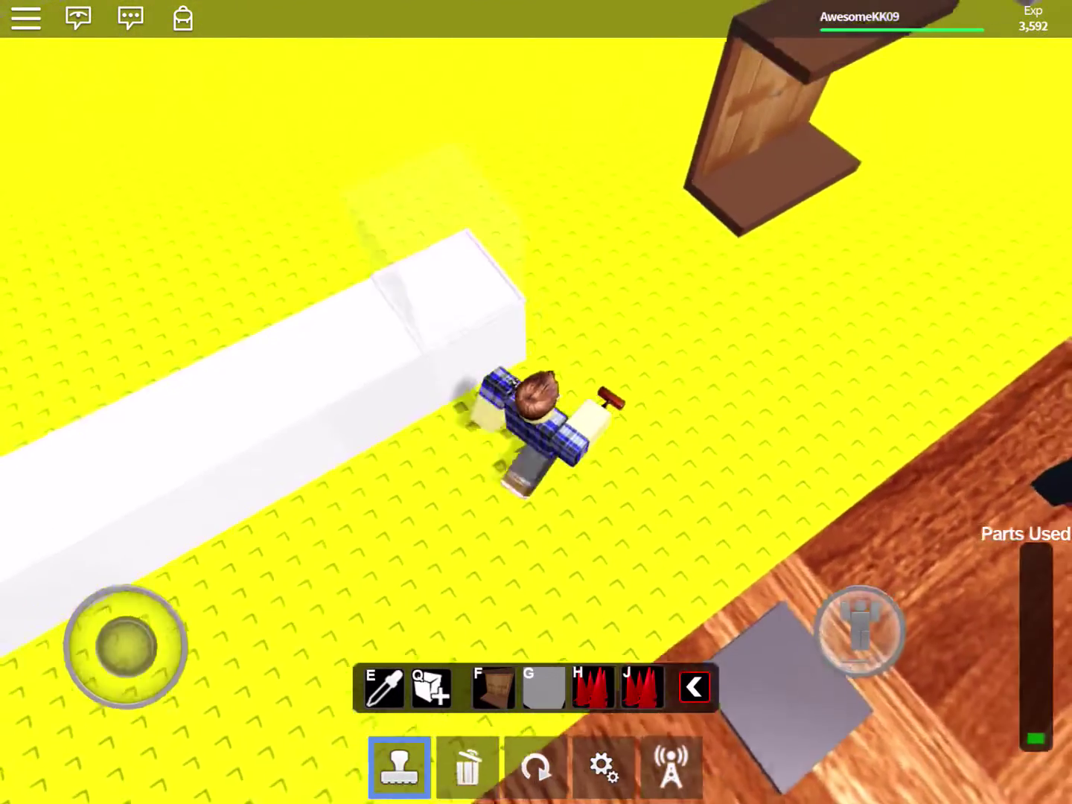
{"action": "left_click", "coordinate": [670, 201]}
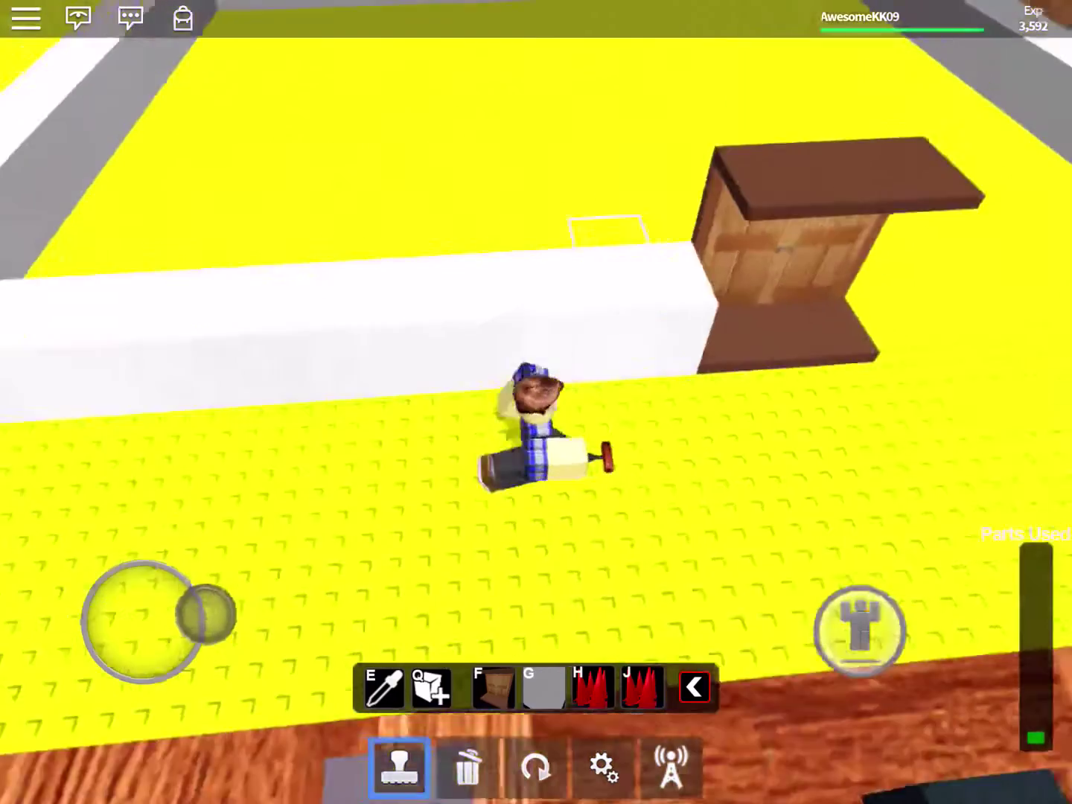
{"action": "left_click_drag", "start_coordinate": [753, 335], "coordinate": [335, 335]}
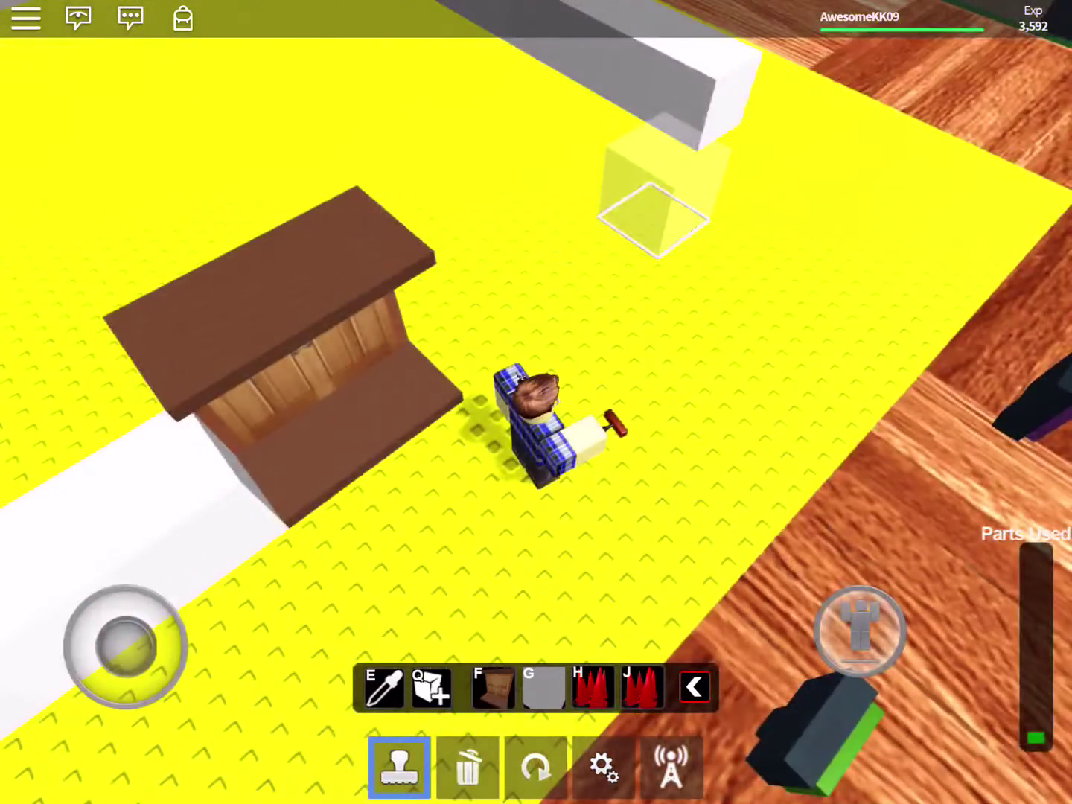
{"action": "left_click", "coordinate": [586, 251]}
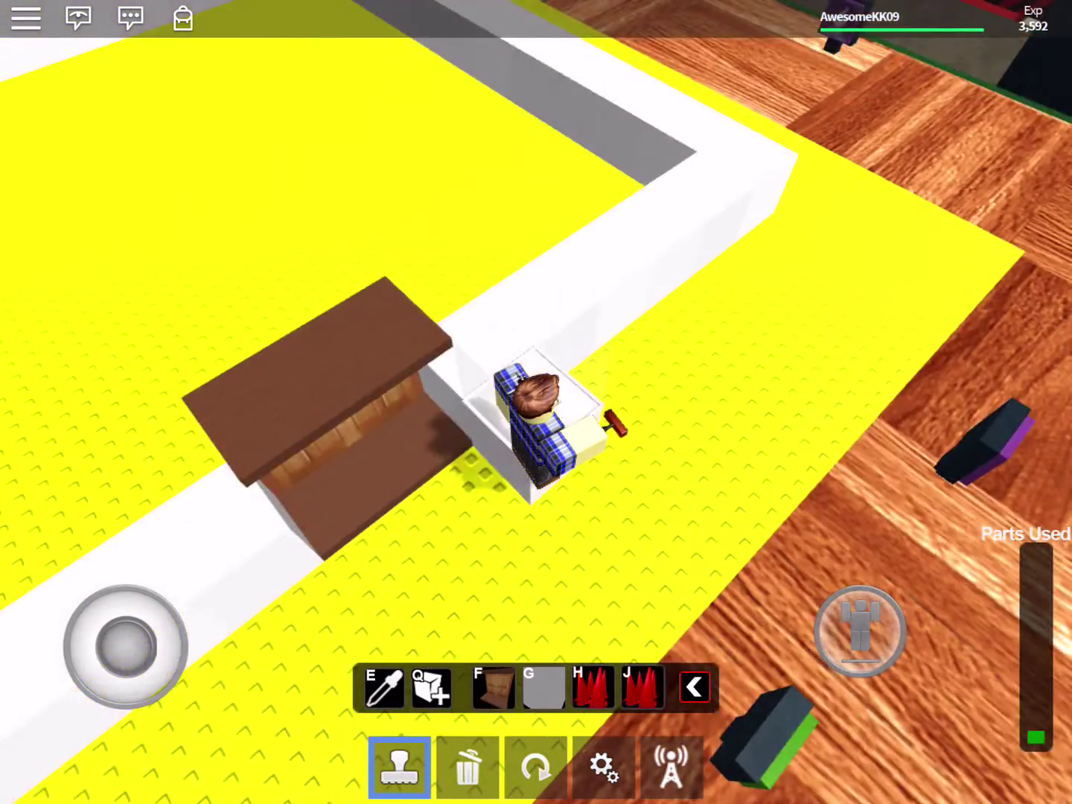
{"action": "left_click_drag", "start_coordinate": [670, 251], "coordinate": [670, 503]}
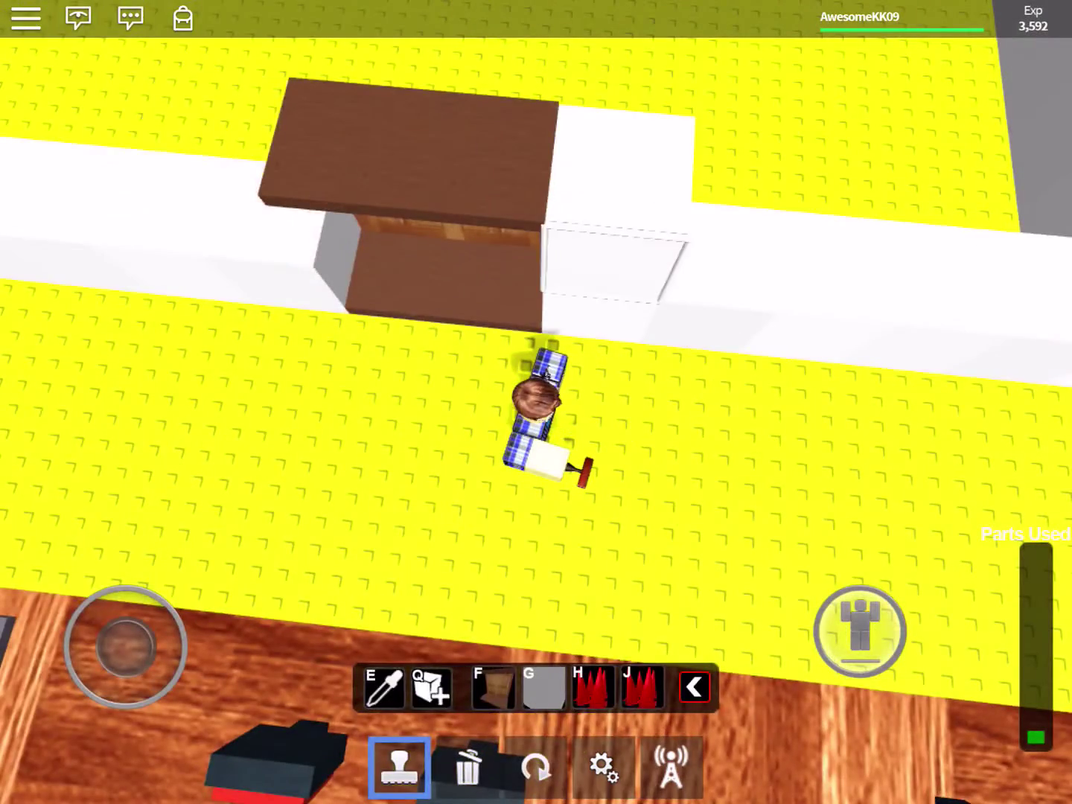
{"action": "left_click_drag", "start_coordinate": [670, 336], "coordinate": [670, 125]}
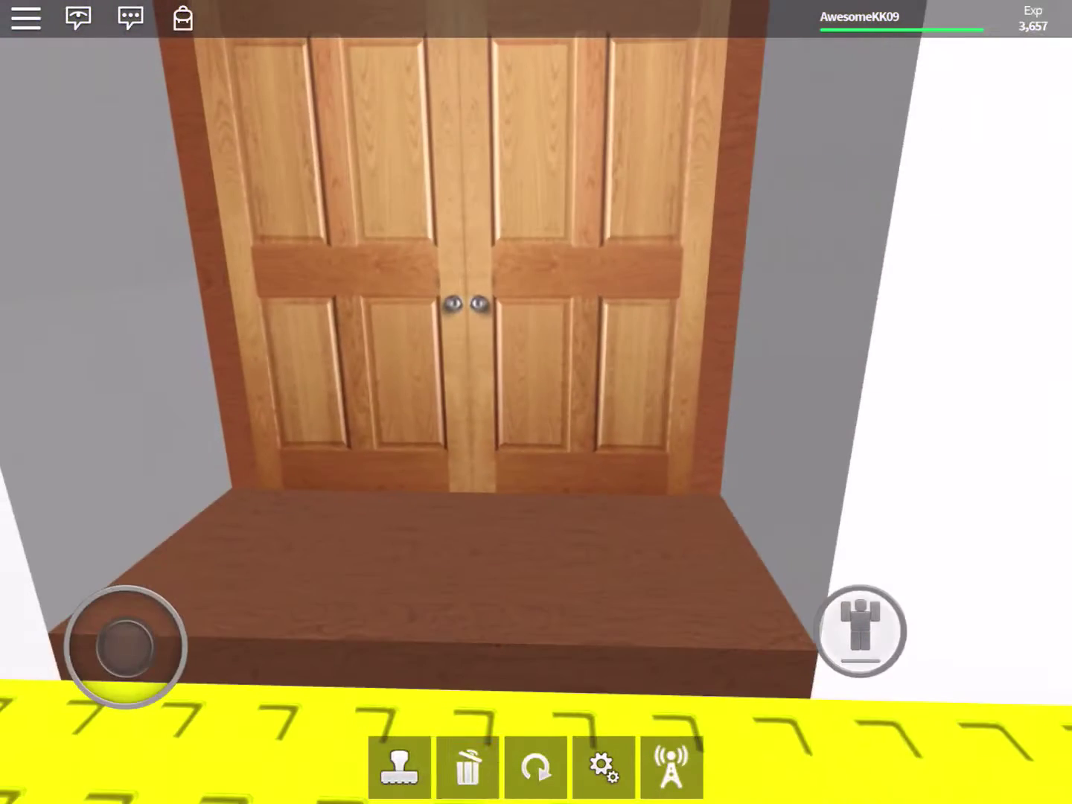
Remove the wooden double door, then pick the sci-fi doorway from the Space Kit set.
{"action": "left_click", "coordinate": [467, 767]}
{"action": "left_click", "coordinate": [399, 766]}
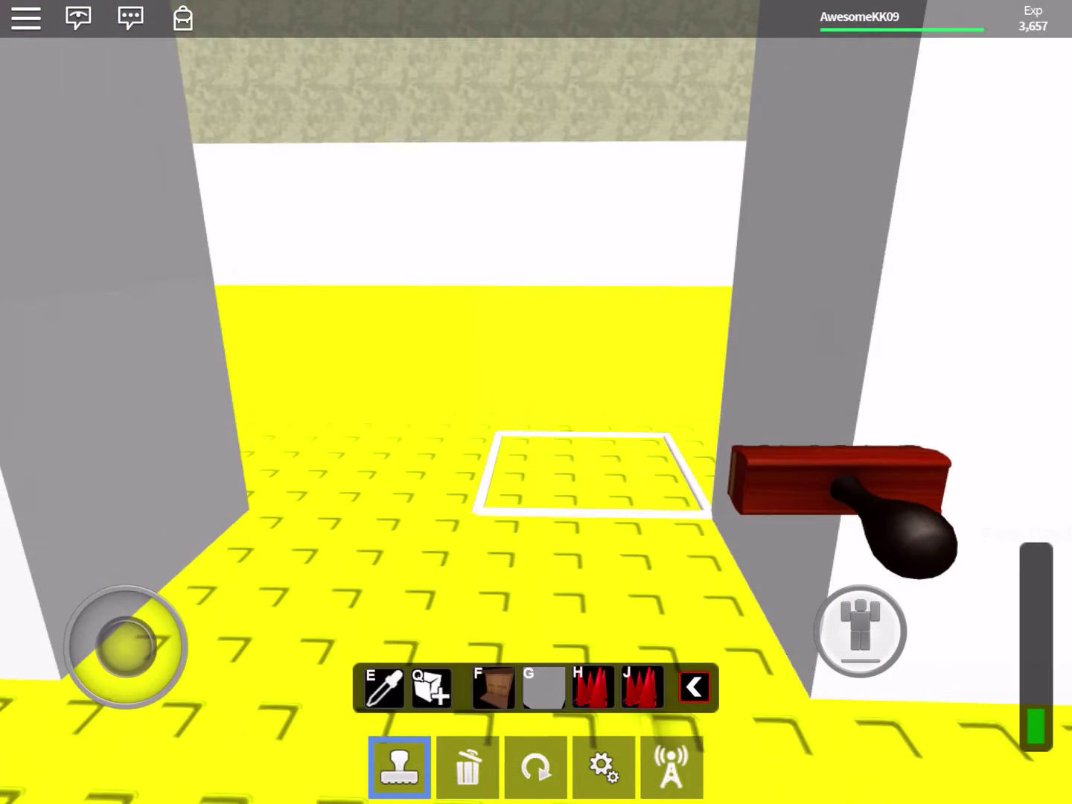
{"action": "left_click", "coordinate": [432, 688]}
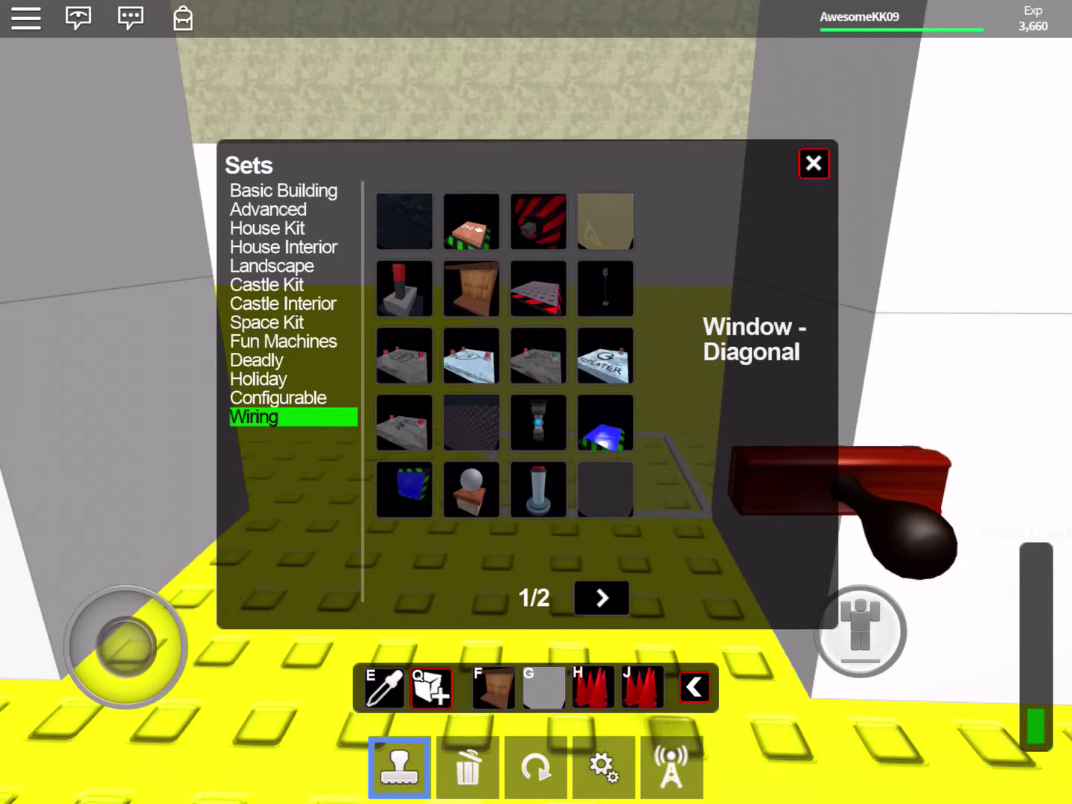
{"action": "left_click", "coordinate": [268, 209]}
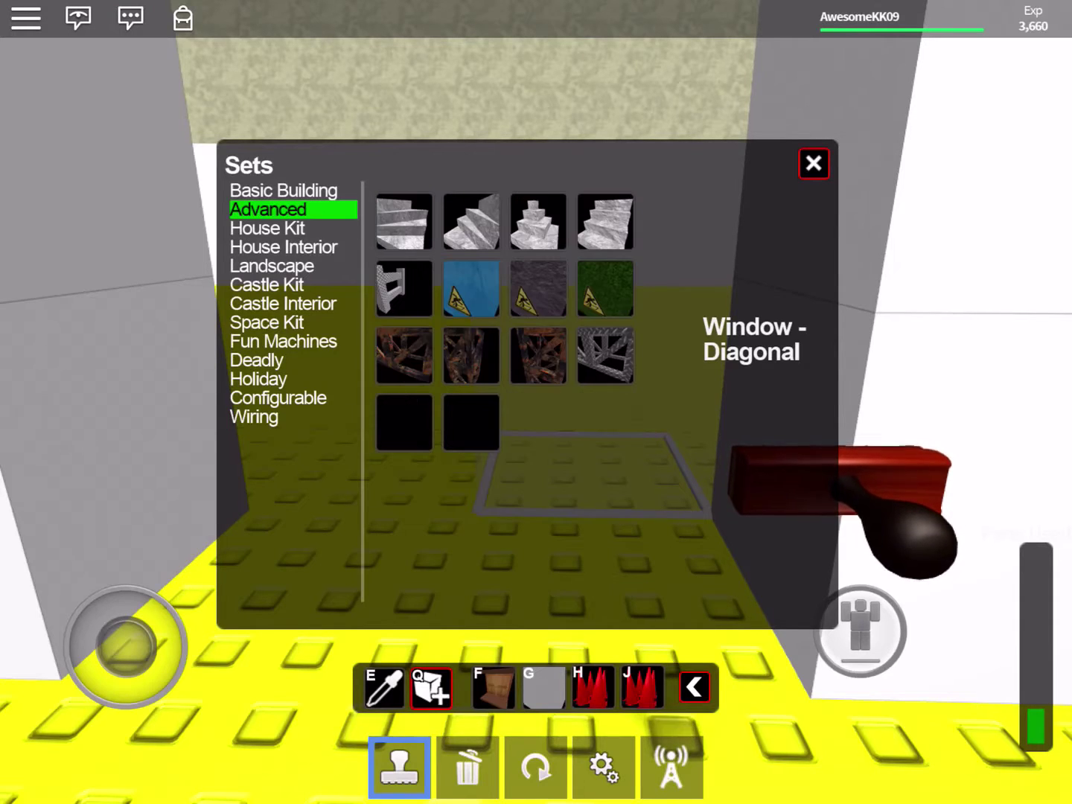
{"action": "left_click", "coordinate": [266, 228]}
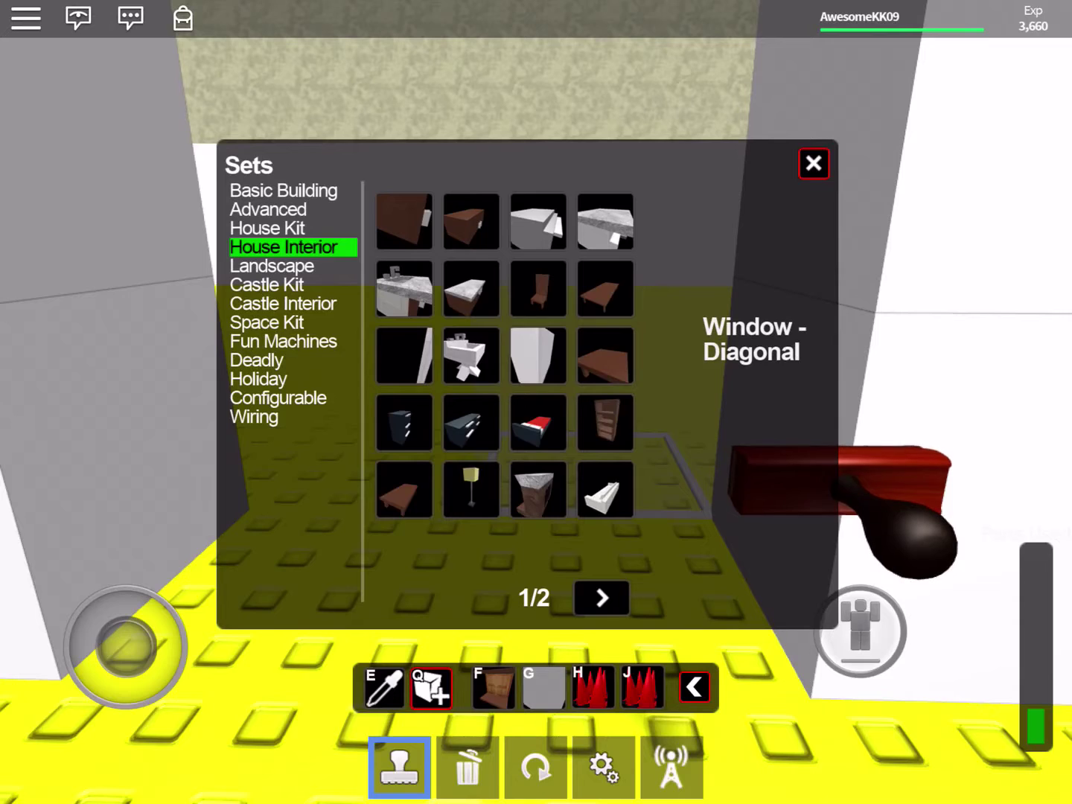
{"action": "left_click", "coordinate": [266, 321]}
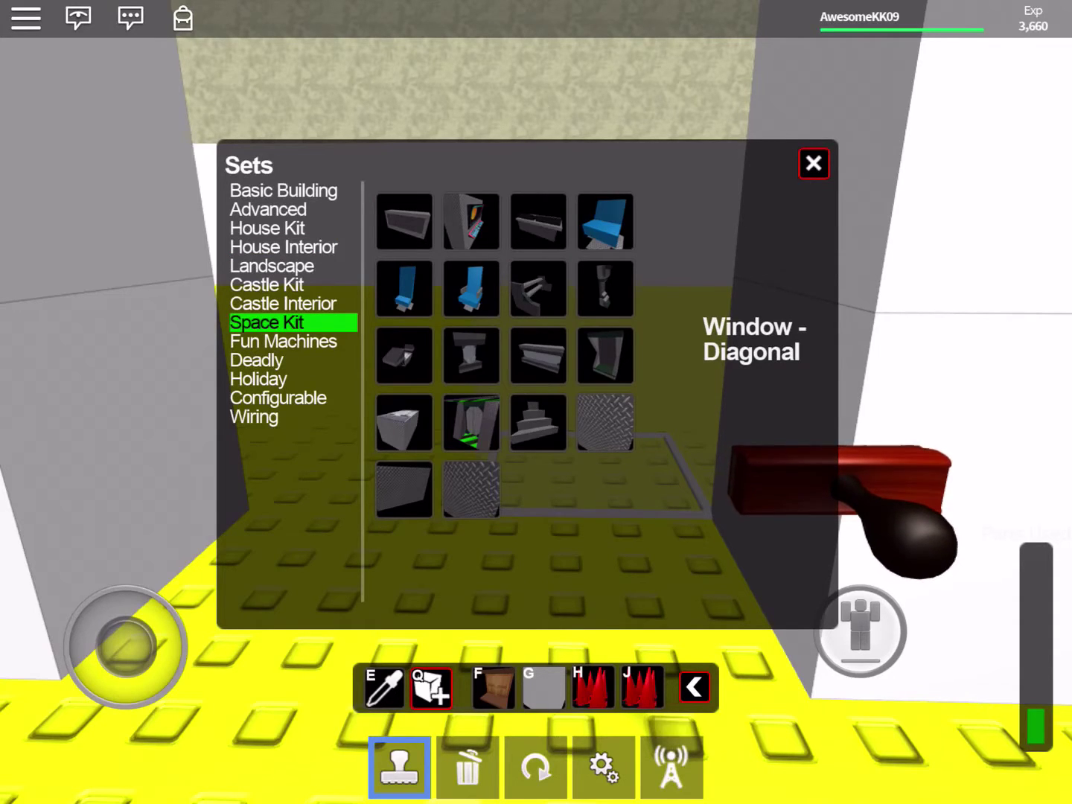
{"action": "left_click", "coordinate": [813, 164]}
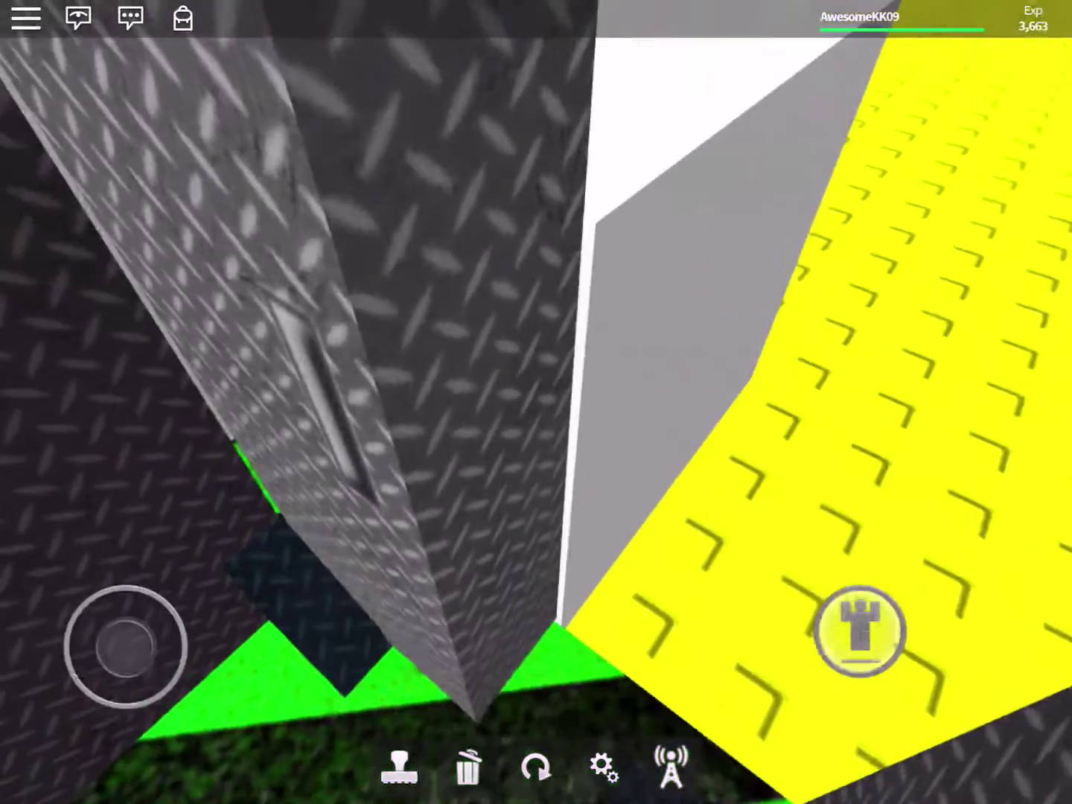
Delete the hazard-striped doorway piece with the Trash tool.
{"action": "left_click", "coordinate": [467, 767]}
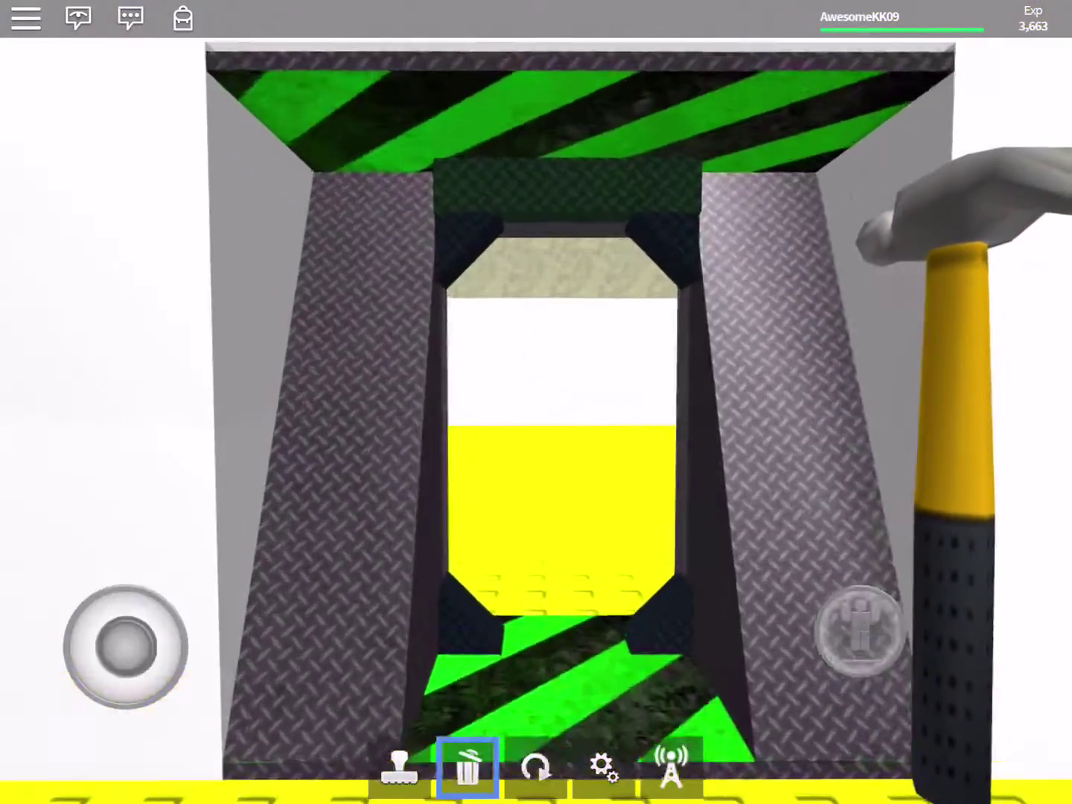
{"action": "left_click", "coordinate": [568, 402]}
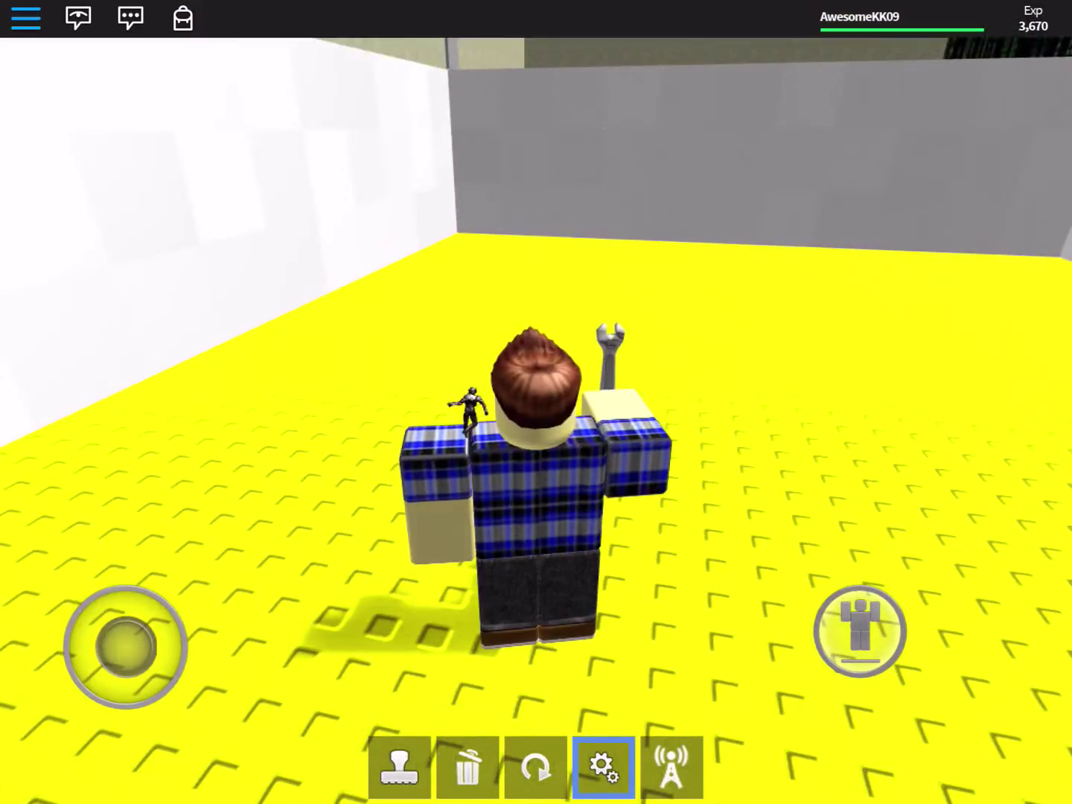
{"action": "left_click", "coordinate": [26, 18]}
{"action": "left_click", "coordinate": [842, 108]}
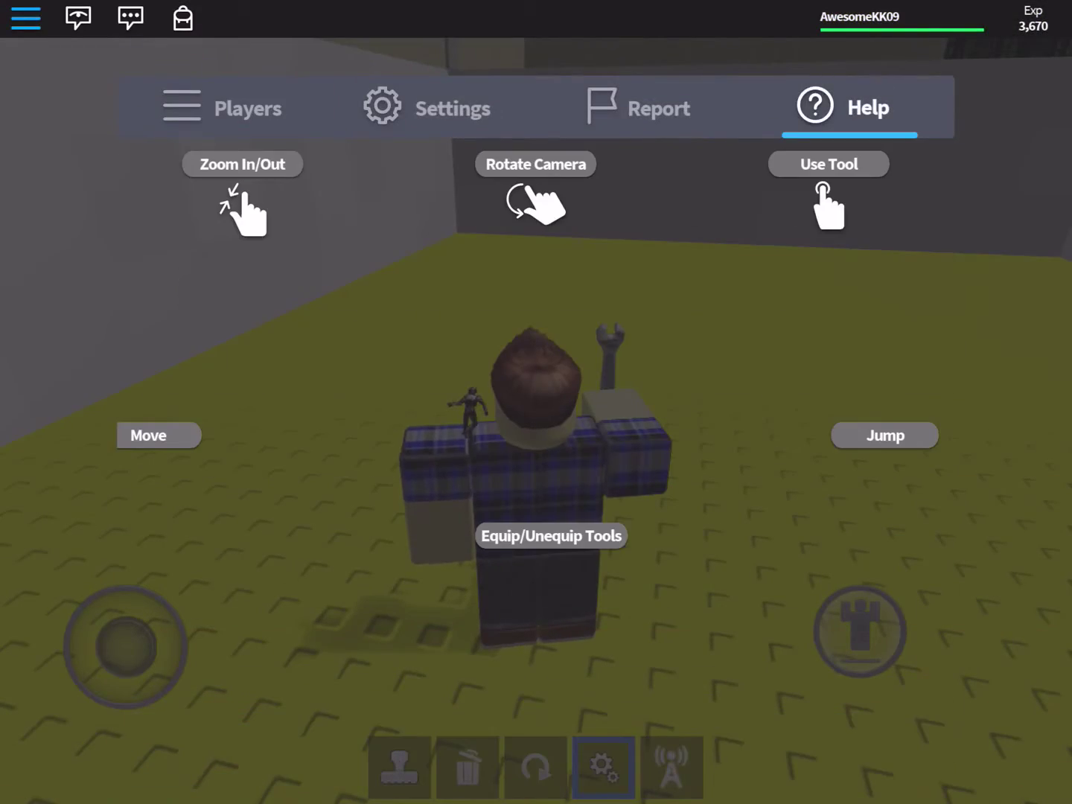
{"action": "left_click", "coordinate": [641, 107]}
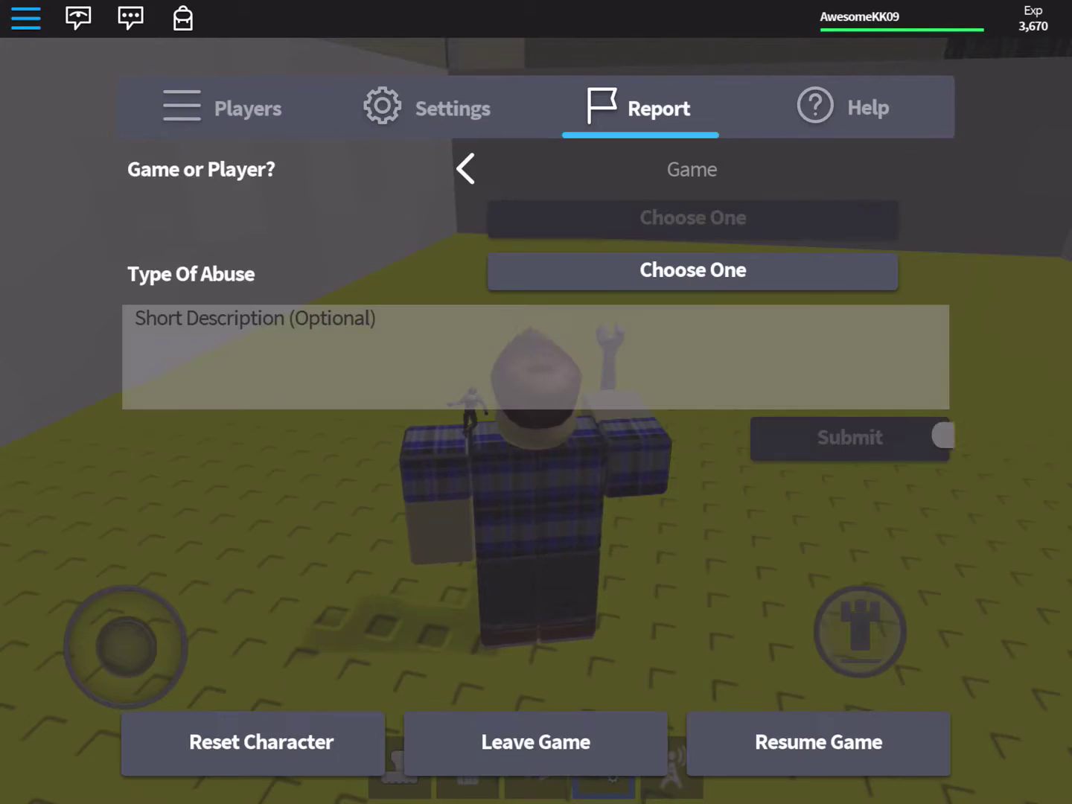
{"action": "left_click", "coordinate": [431, 108]}
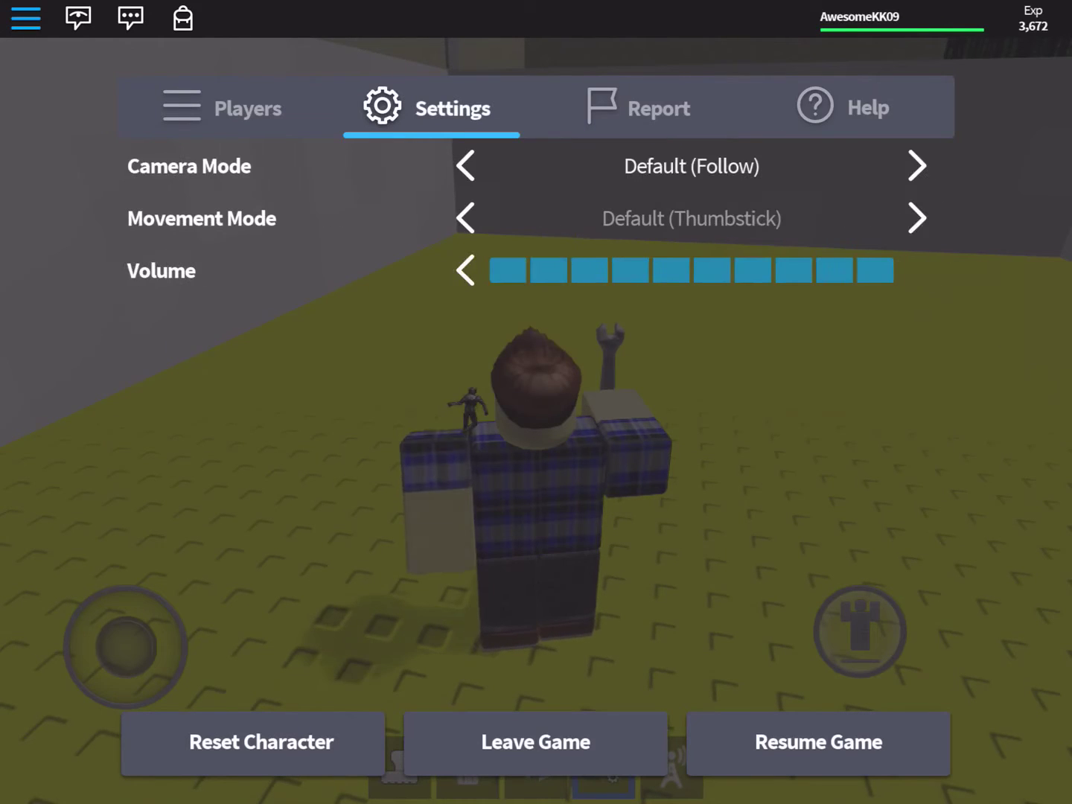
{"action": "left_click", "coordinate": [222, 107]}
{"action": "left_click", "coordinate": [842, 108]}
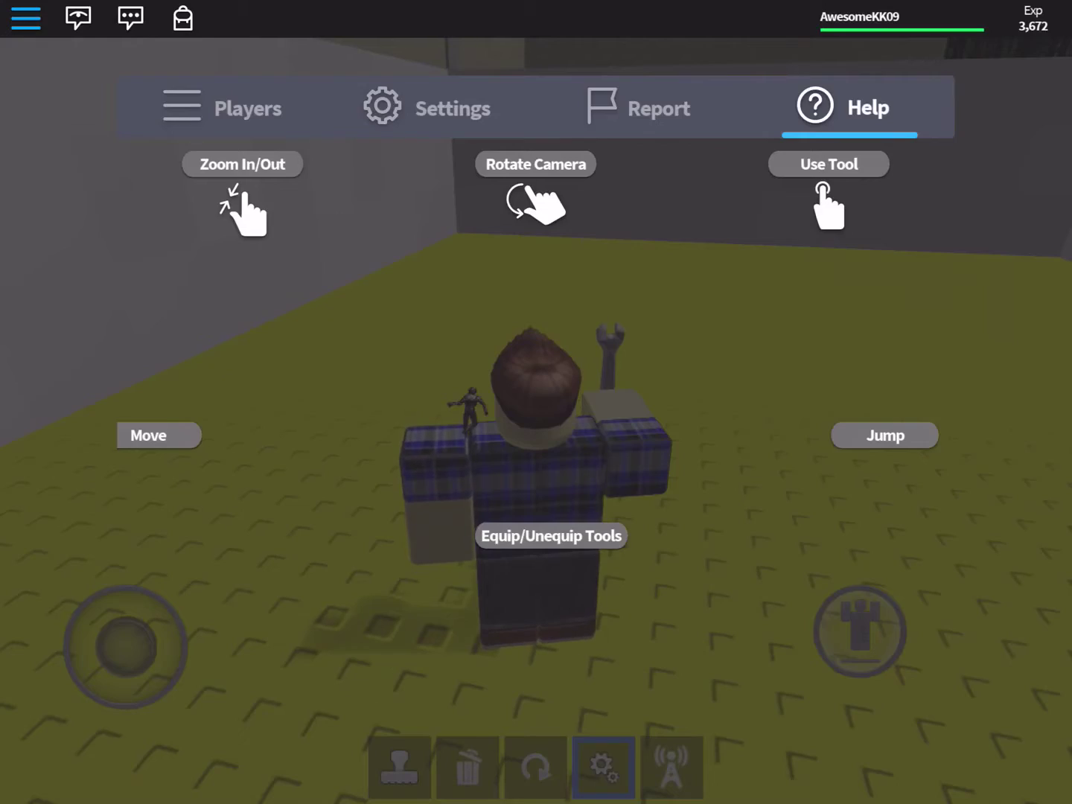
{"action": "left_click", "coordinate": [222, 107]}
{"action": "left_click", "coordinate": [787, 739]}
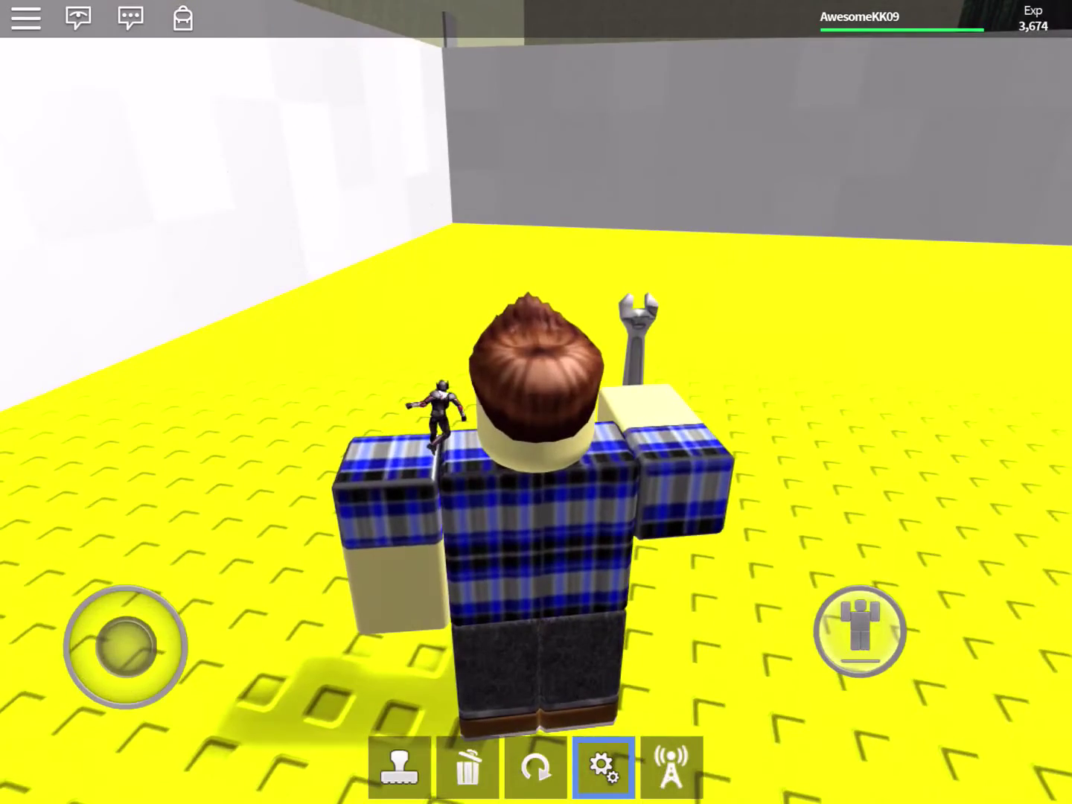
{"action": "scroll", "coordinate": [536, 402], "scroll_direction": "up", "scroll_amount": 3}
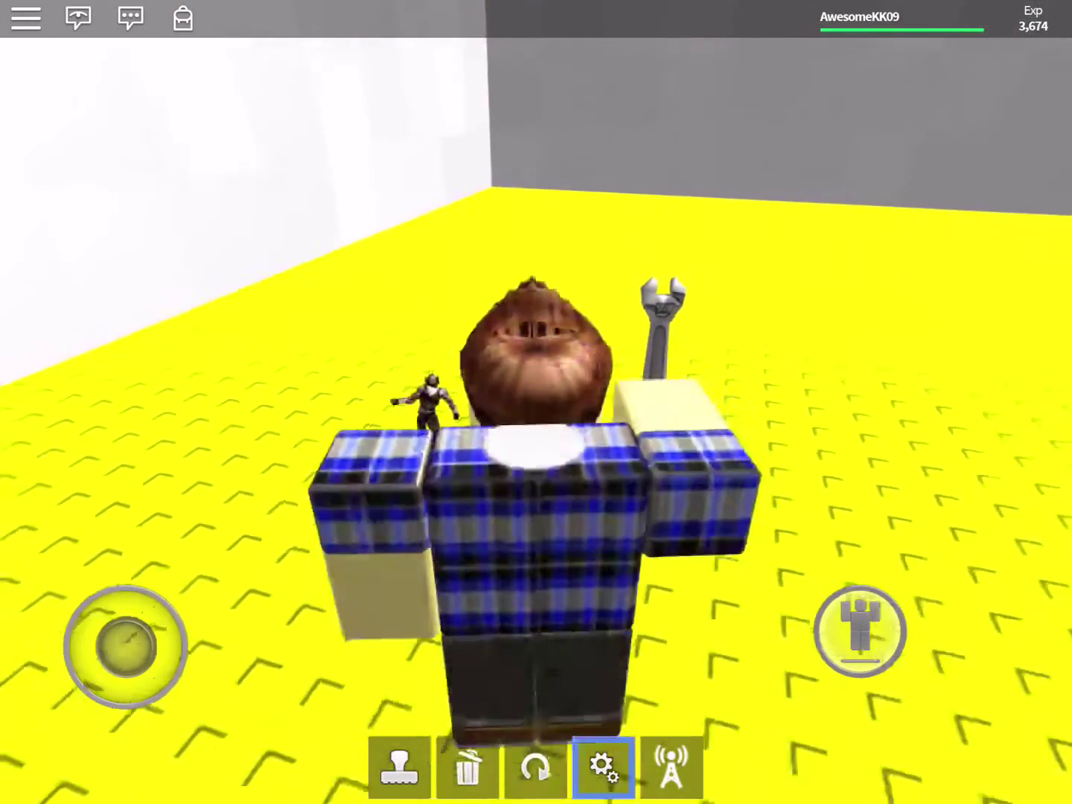
{"action": "scroll", "coordinate": [536, 403], "scroll_direction": "up", "scroll_amount": 2}
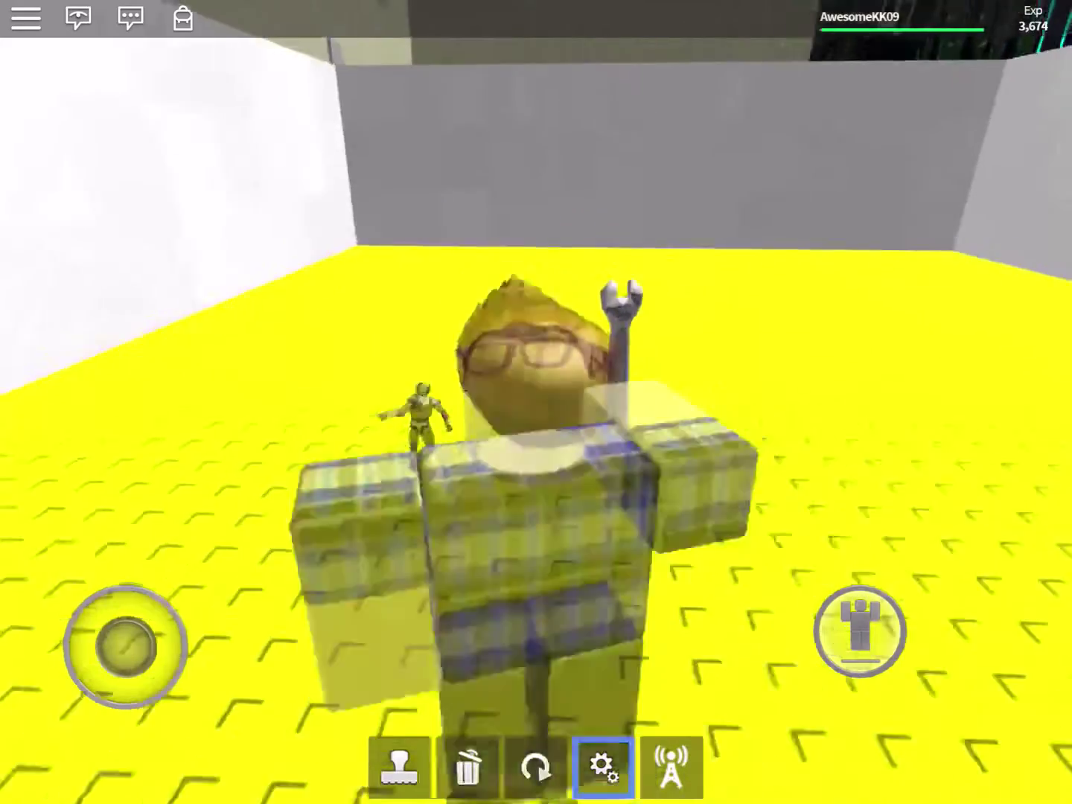
{"action": "scroll", "coordinate": [536, 403], "scroll_direction": "down", "scroll_amount": 5}
{"action": "scroll", "coordinate": [536, 402], "scroll_direction": "up", "scroll_amount": 3}
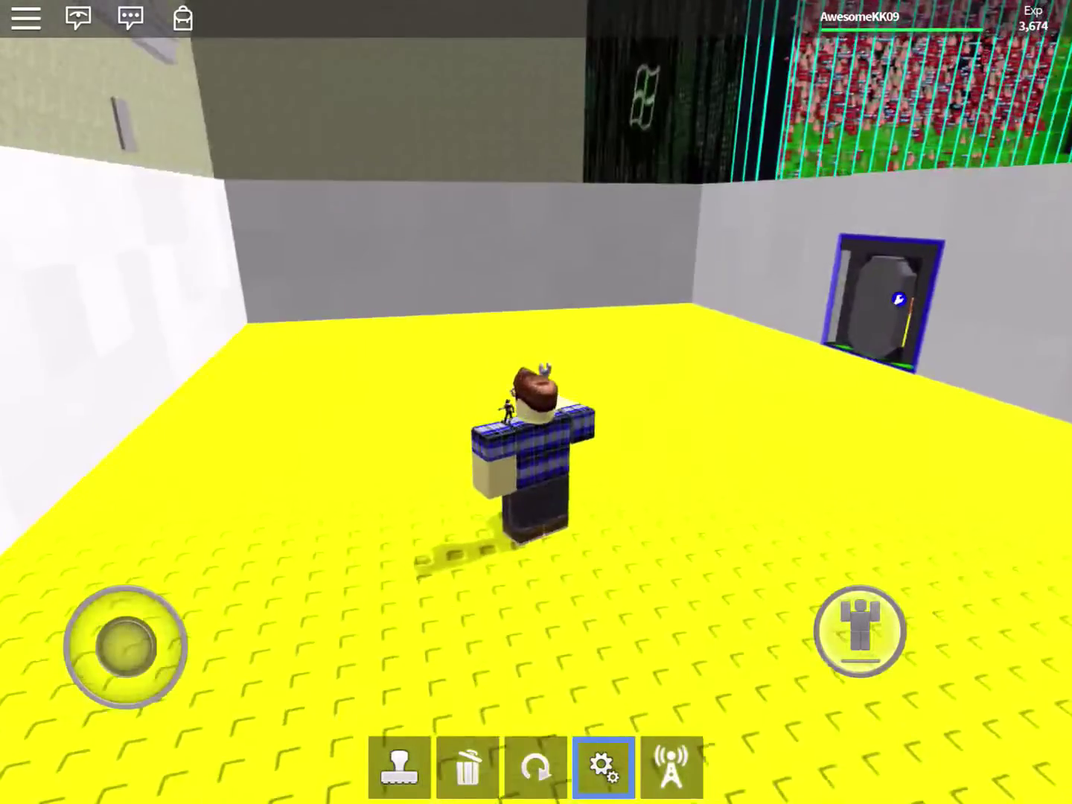
{"action": "scroll", "coordinate": [536, 402], "scroll_direction": "up", "scroll_amount": 4}
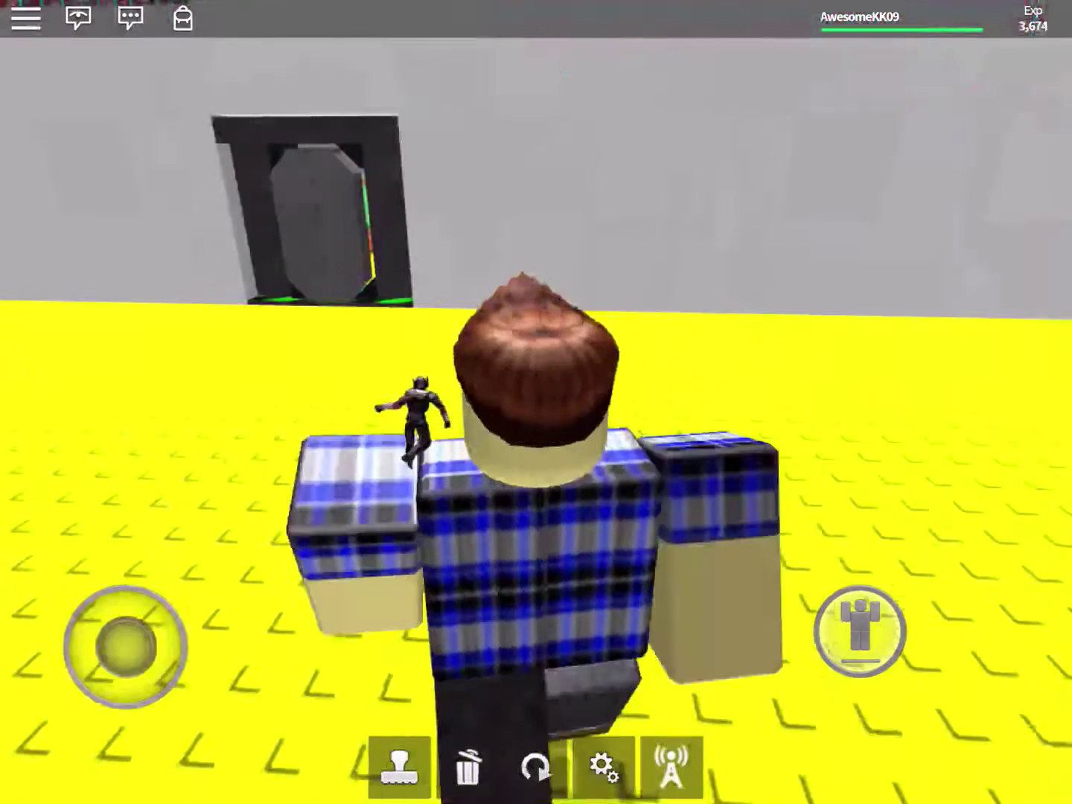
Open the sets catalogue and browse House Kit, Space Kit, Fun Machines and Landscape to Castle Interior.
{"action": "key", "text": "1"}
{"action": "key", "text": "q"}
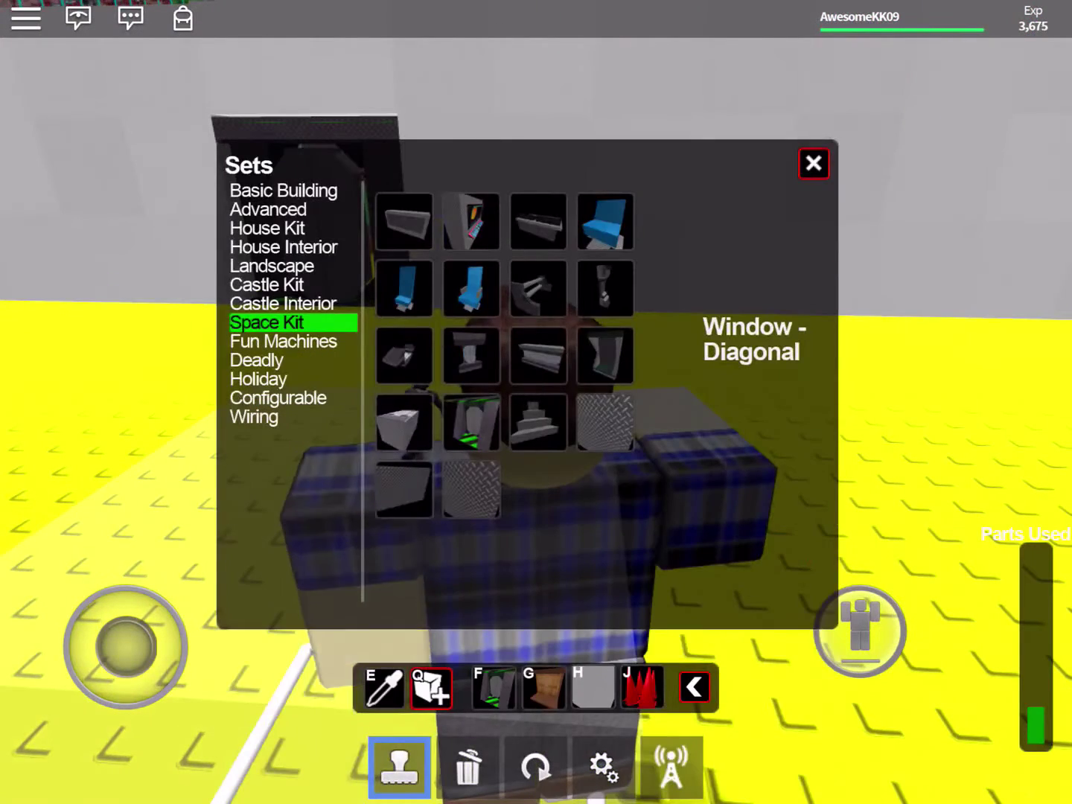
{"action": "left_click", "coordinate": [266, 227]}
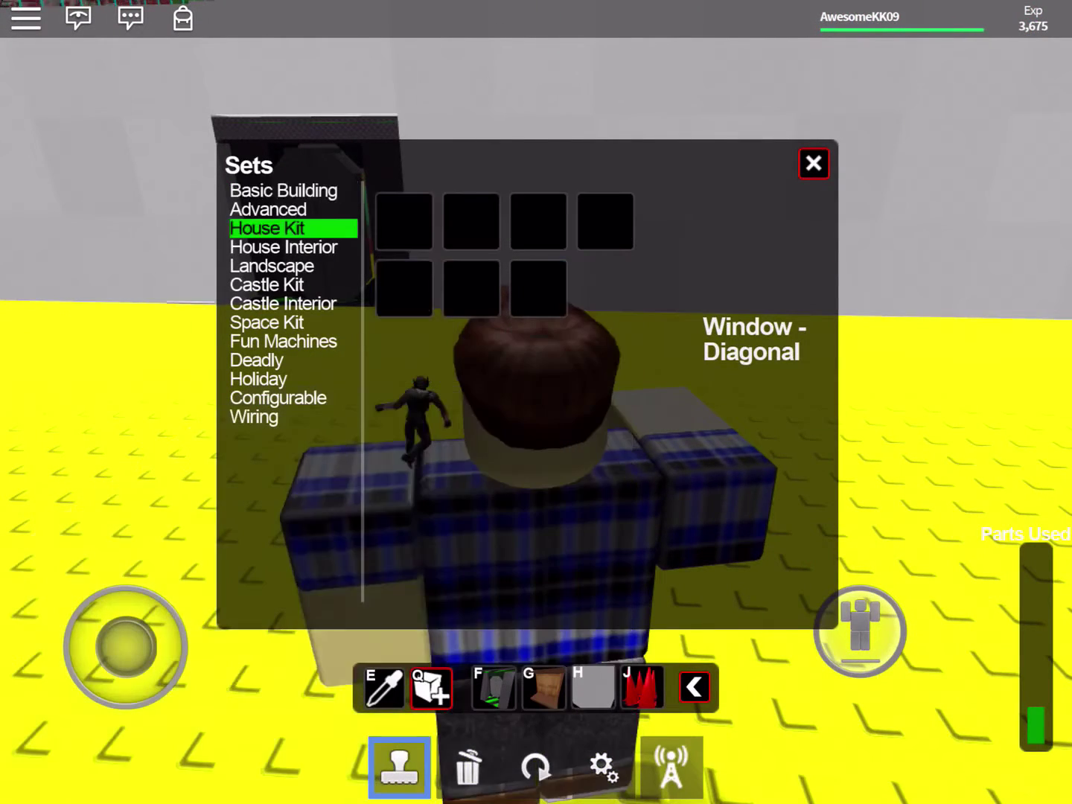
{"action": "left_click", "coordinate": [266, 322]}
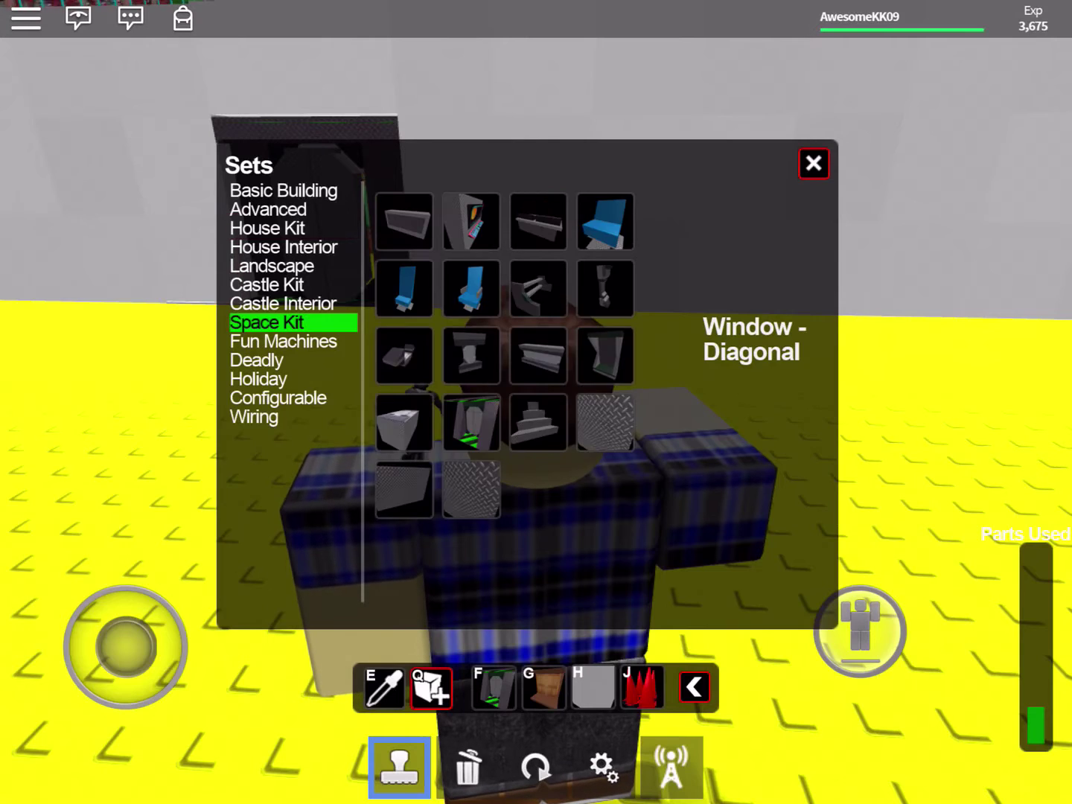
{"action": "left_click", "coordinate": [283, 341]}
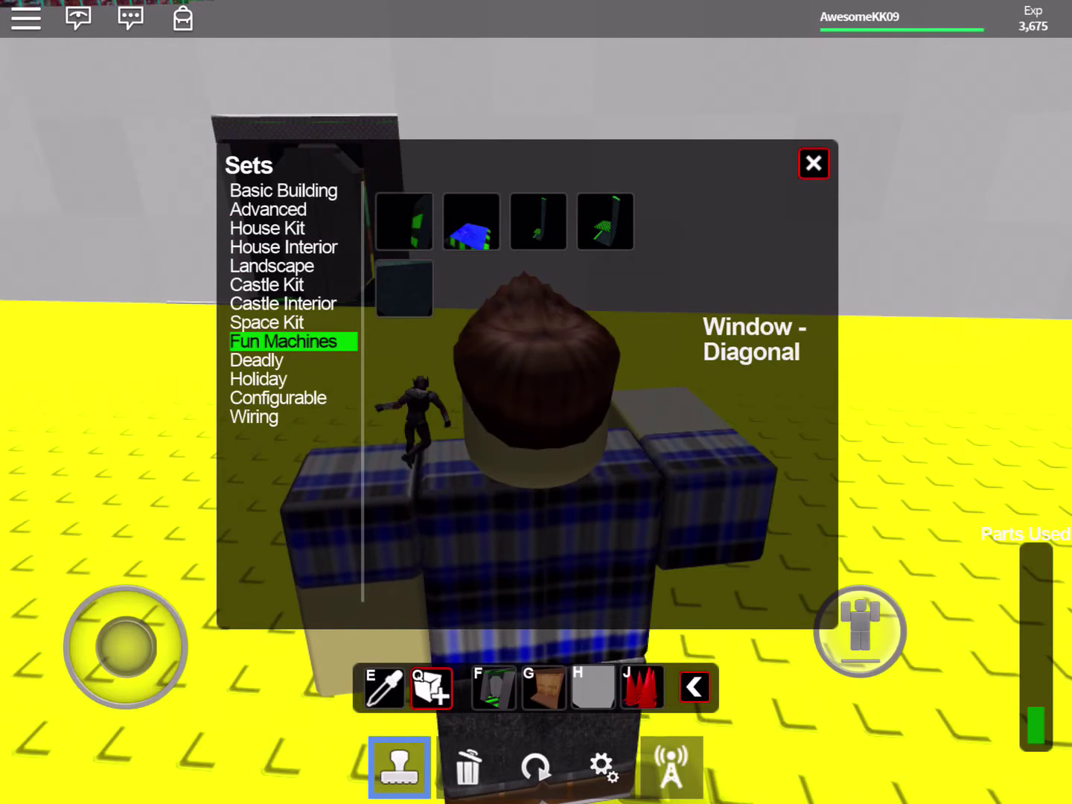
{"action": "left_click", "coordinate": [283, 248]}
{"action": "left_click", "coordinate": [271, 265]}
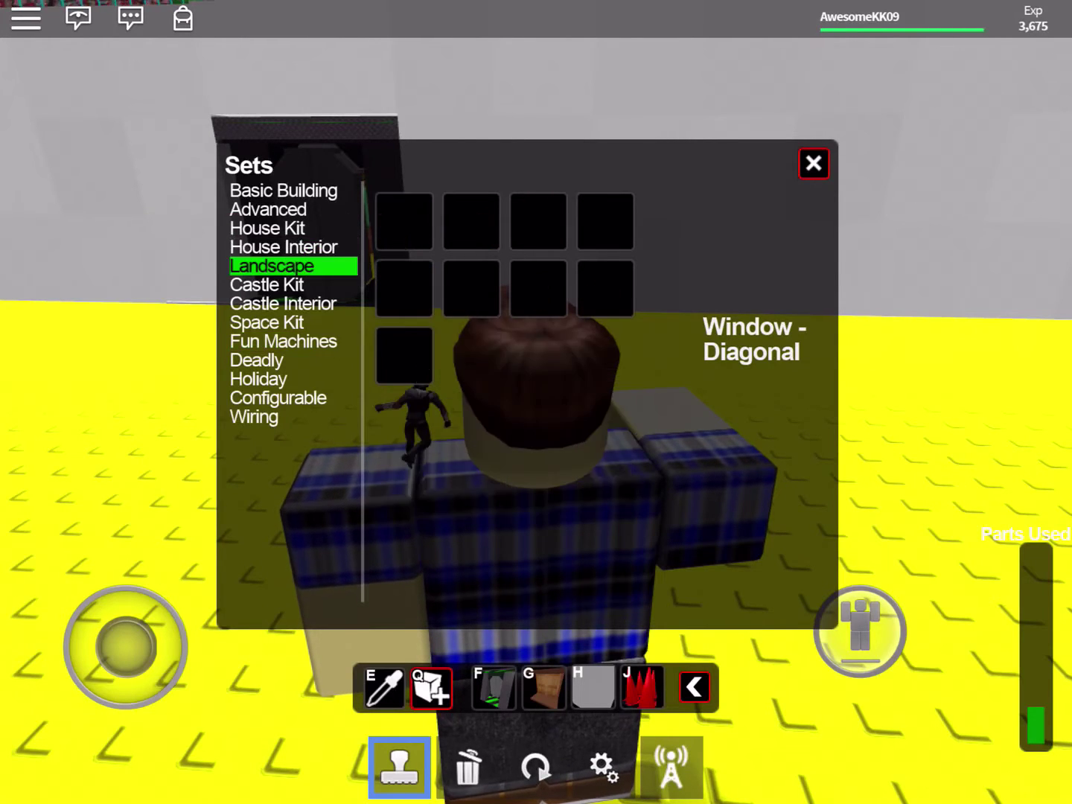
{"action": "left_click", "coordinate": [283, 303]}
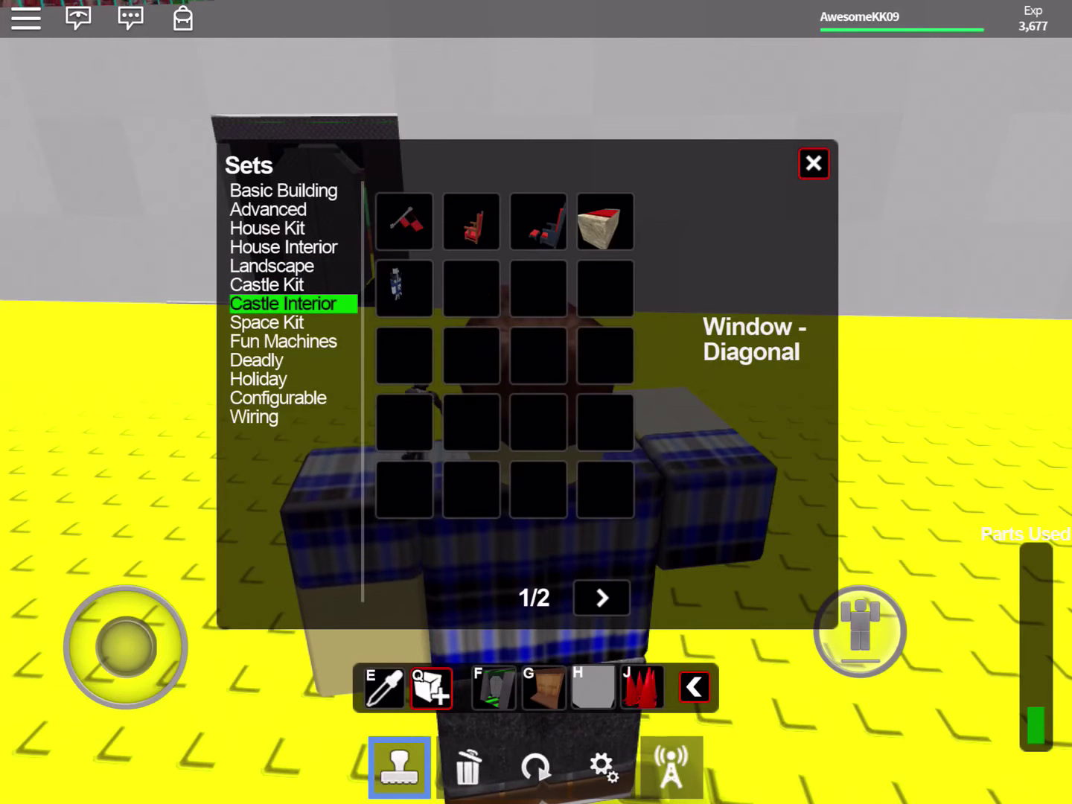